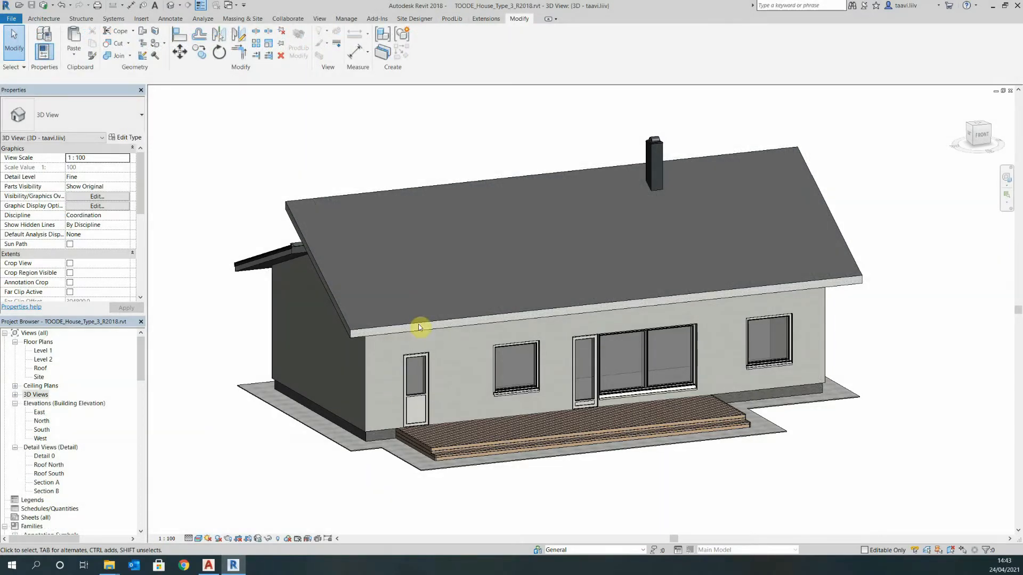
Open the Toode product library and bring up the Klassik katus product.
left_click(453, 21)
left_click(533, 43)
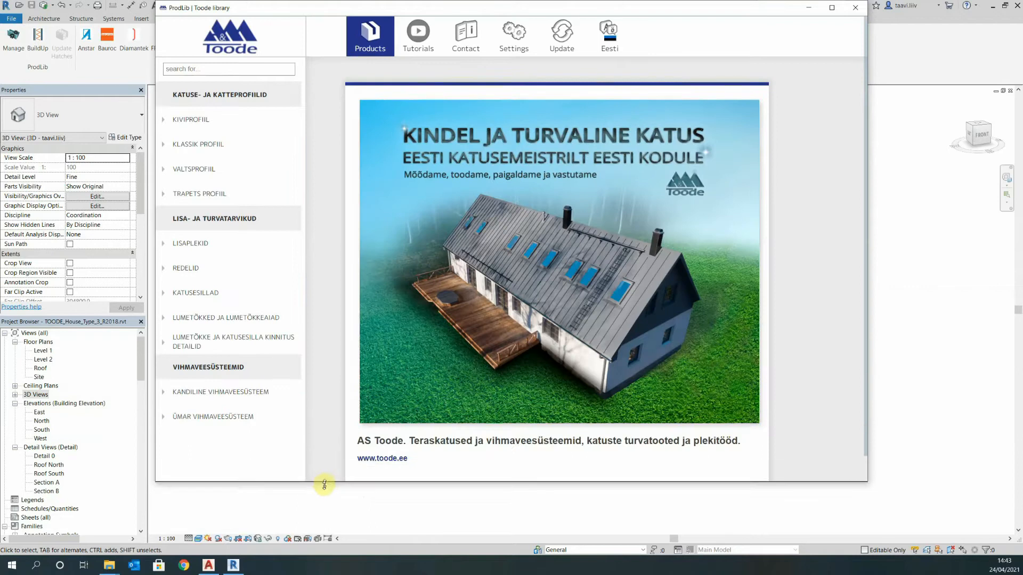
left_click(207, 145)
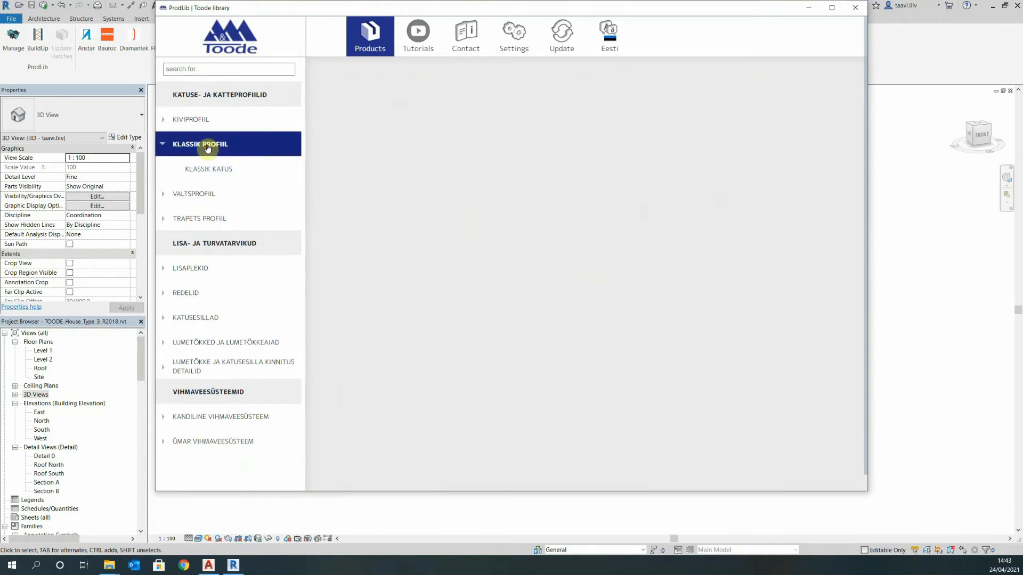
left_click(420, 341)
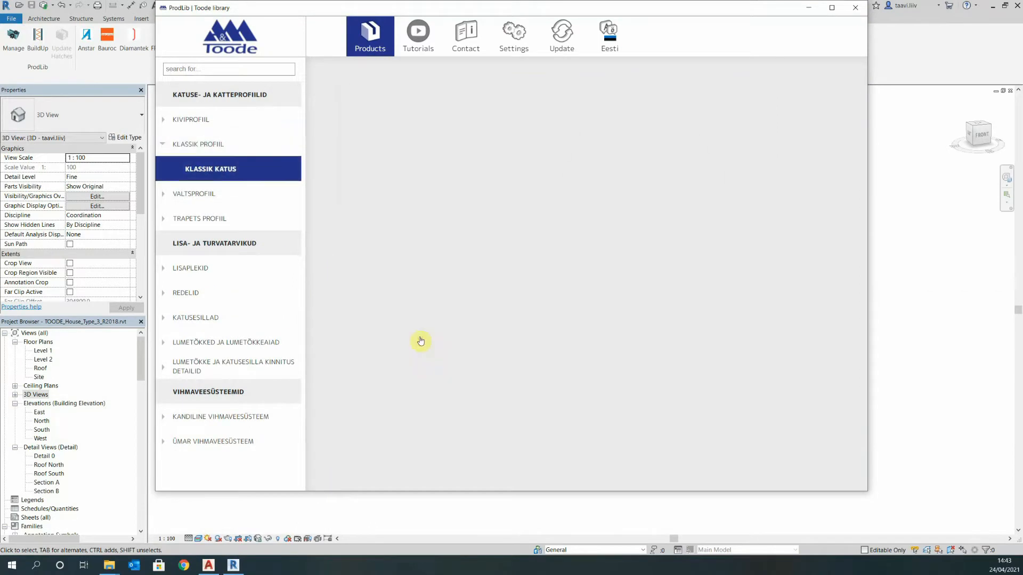
Configure the Klassik katus with height 5328 mm, width 15700 mm, coating Nova and colour RR23 - Tumehall.
left_click(496, 318)
type("15700")
left_click(535, 331)
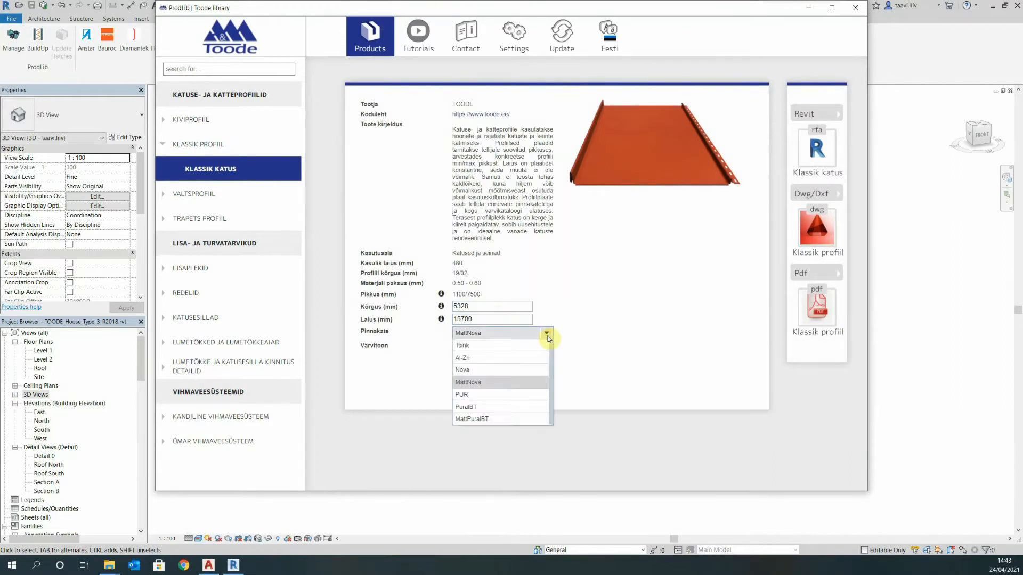
left_click(514, 382)
left_click(547, 368)
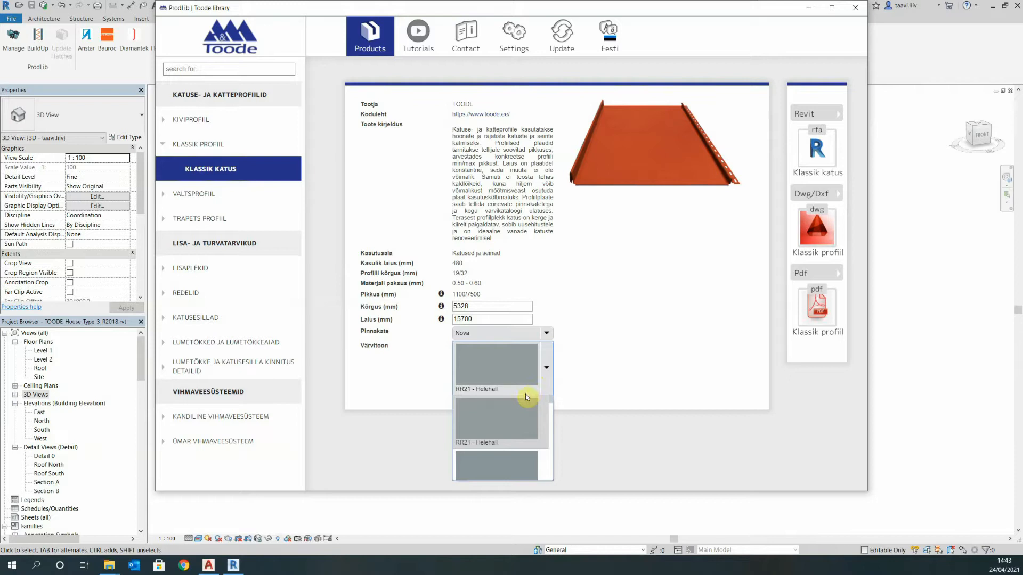
left_click(503, 417)
Load the configured classic roof into the Revit model and place it on the front roof slope, aligned to its lower eave corner.
left_click(801, 159)
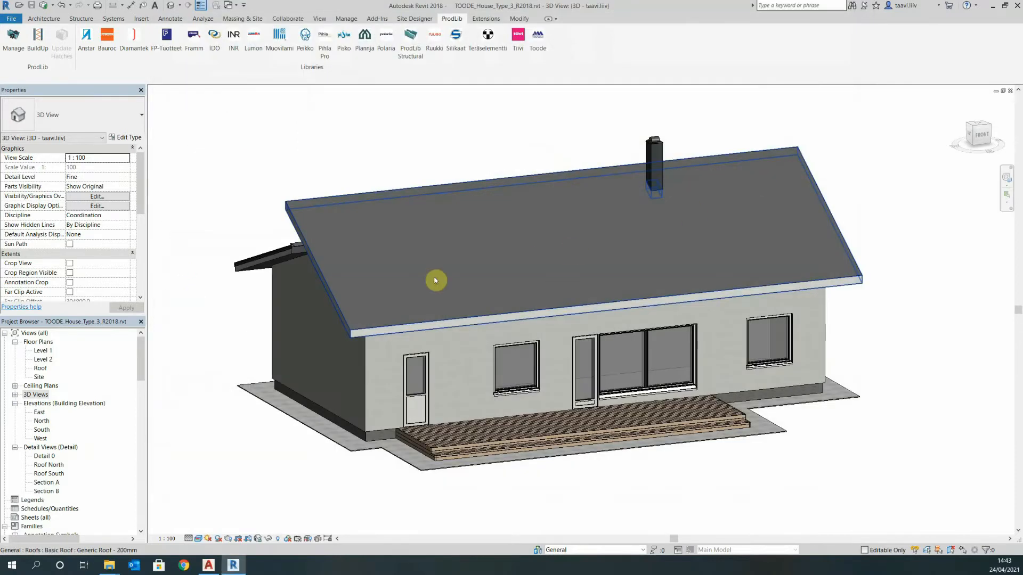
scroll(354, 322, "up", 5)
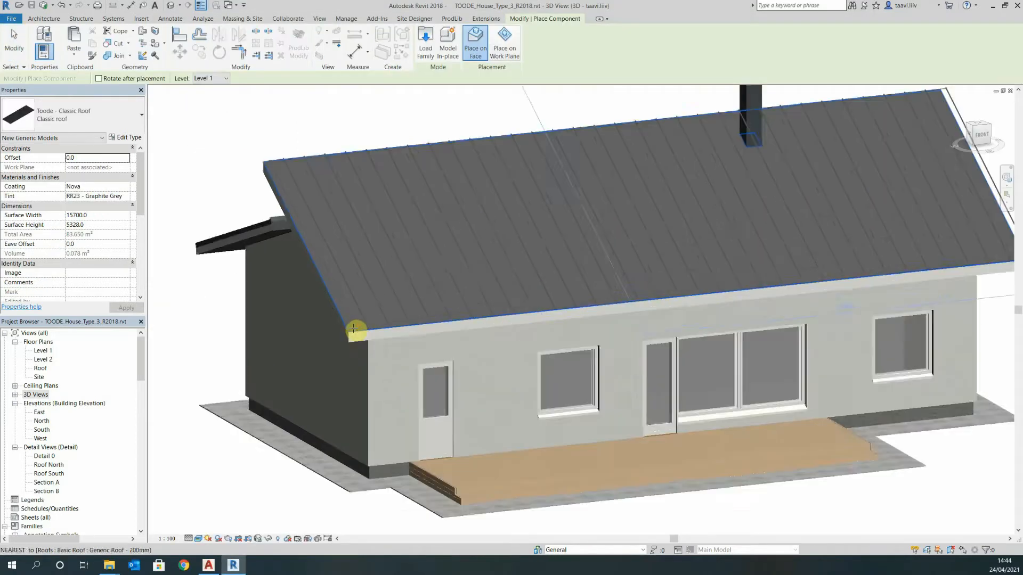
scroll(354, 329, "up", 2)
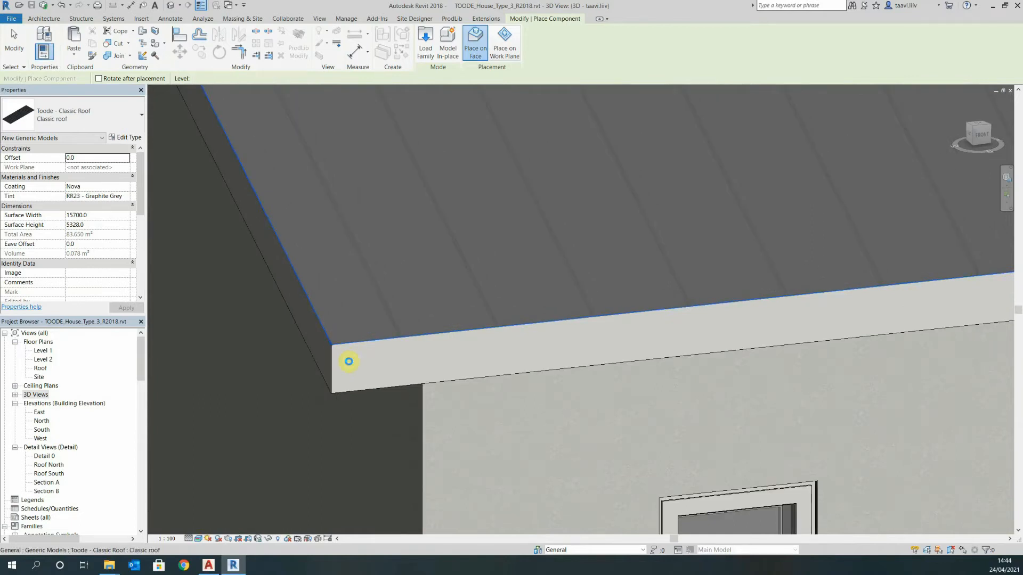
key("Escape")
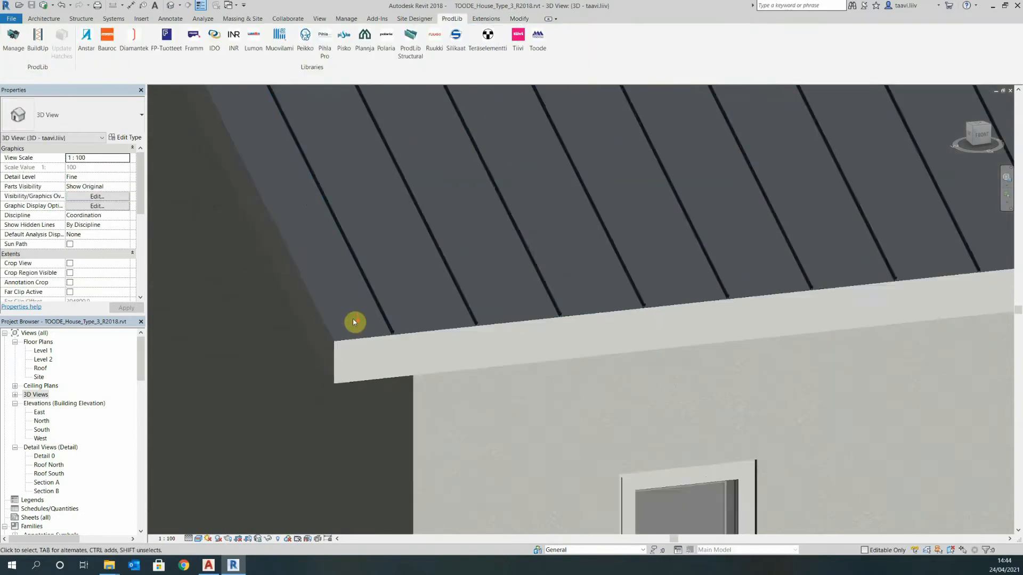
Place a face-based void component on the classic roof covering beside the chimney base.
scroll(353, 318, "down", 4)
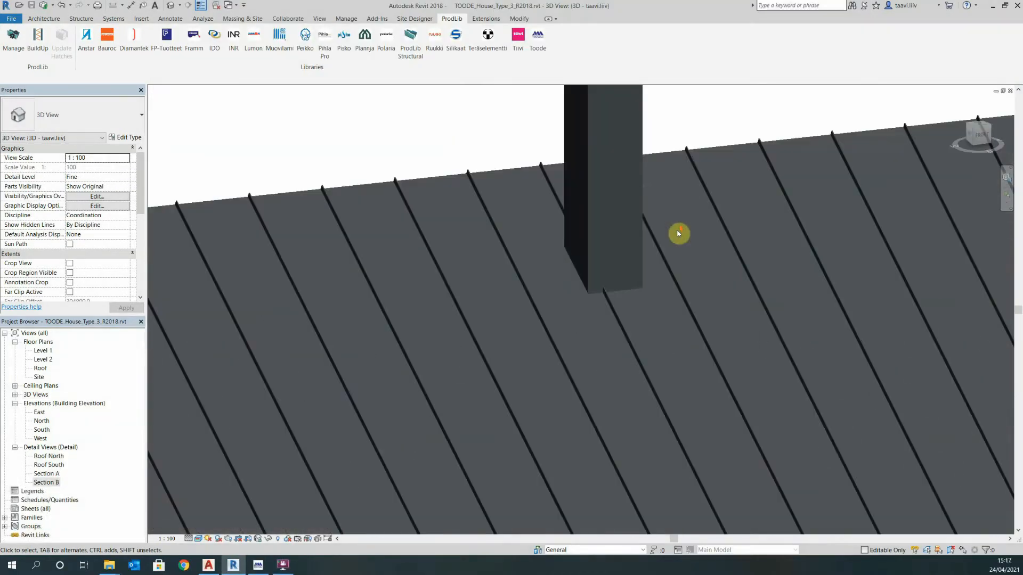
scroll(610, 229, "up", 3)
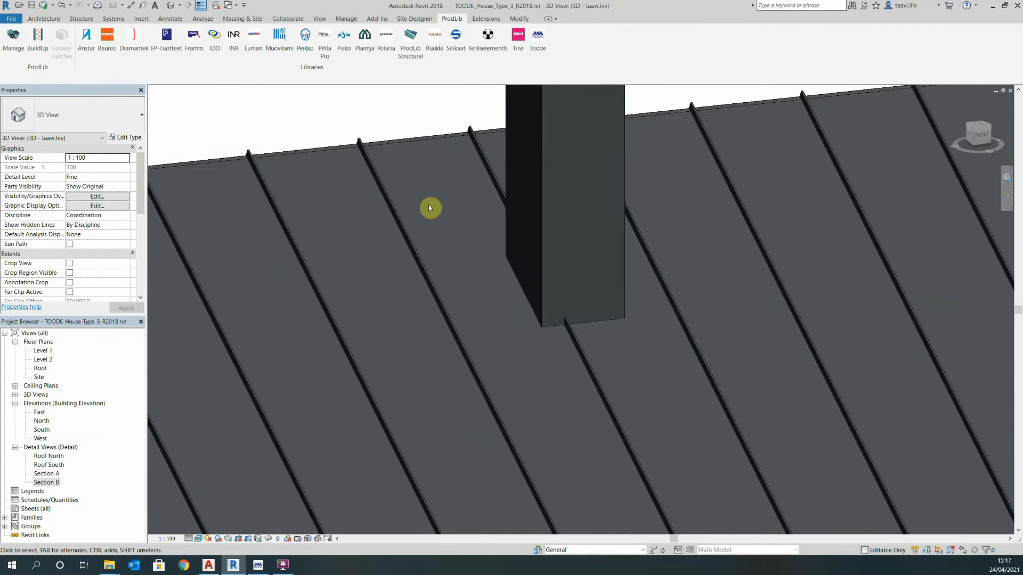
left_click(45, 19)
left_click(82, 37)
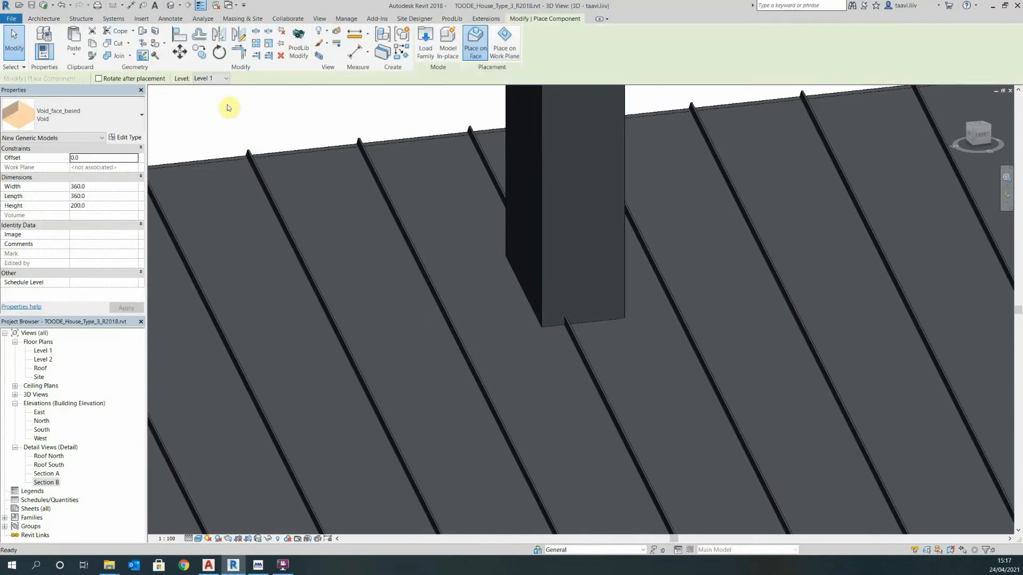
left_click(622, 328)
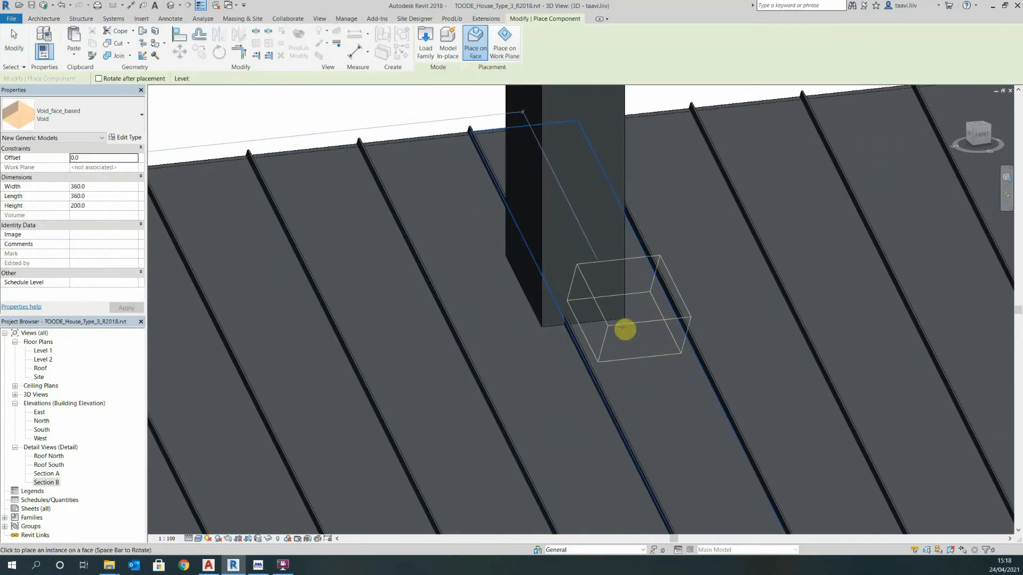
key("Escape")
key("Escape")
In the Roof South detail view, move the void over the chimney and adjust its sides to the chimney's outline.
double_click(53, 465)
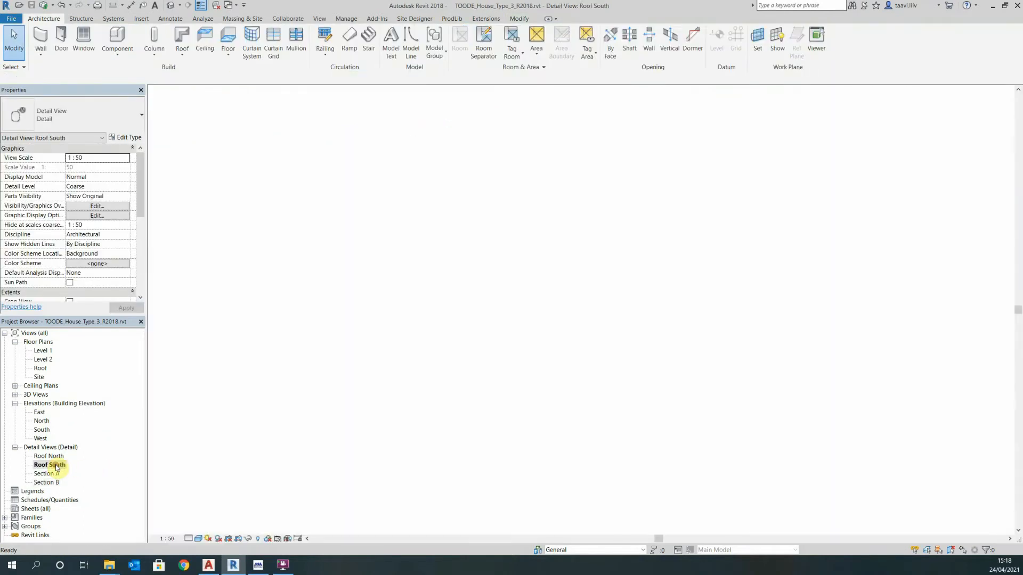
scroll(684, 272, "up", 6)
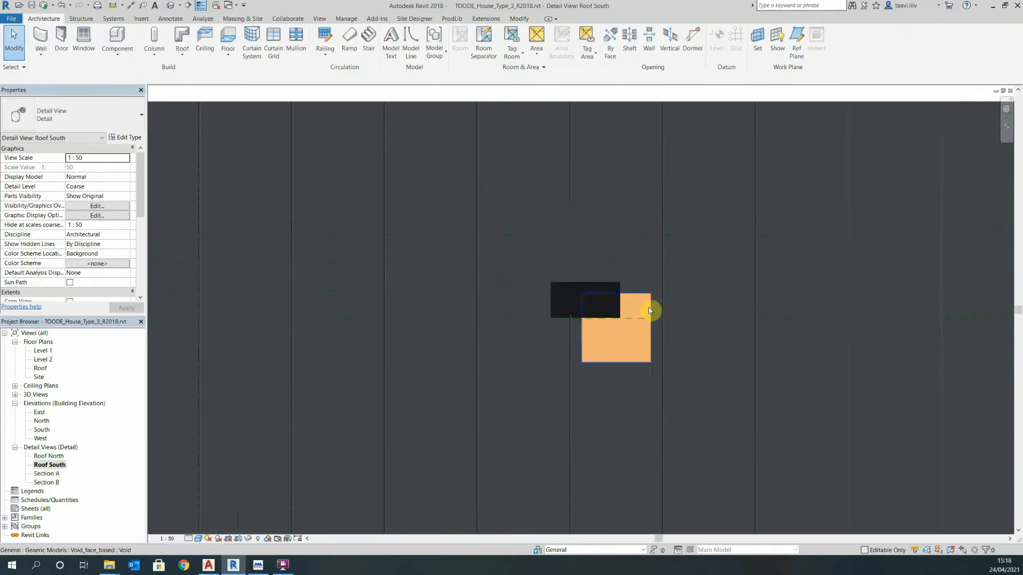
left_click_drag(652, 305, 624, 210)
left_click_drag(501, 248, 478, 249)
left_click_drag(625, 249, 595, 247)
In the Section B view, stretch the void to about 433.5 mm long across the chimney and set its offset to -50.
double_click(46, 482)
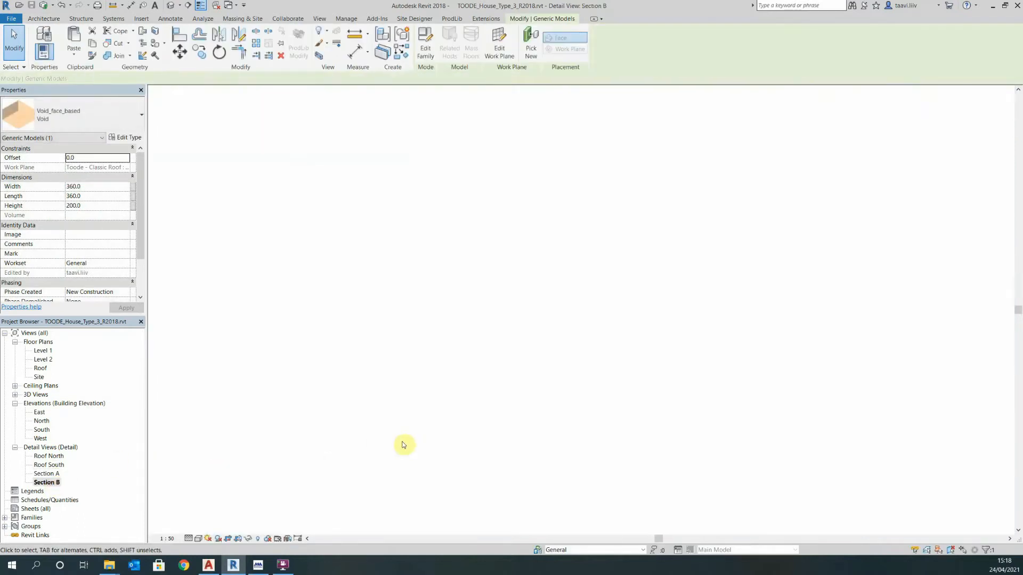
scroll(558, 300, "up", 4)
left_click_drag(594, 290, 604, 284)
left_click_drag(410, 397, 381, 411)
left_click(114, 158)
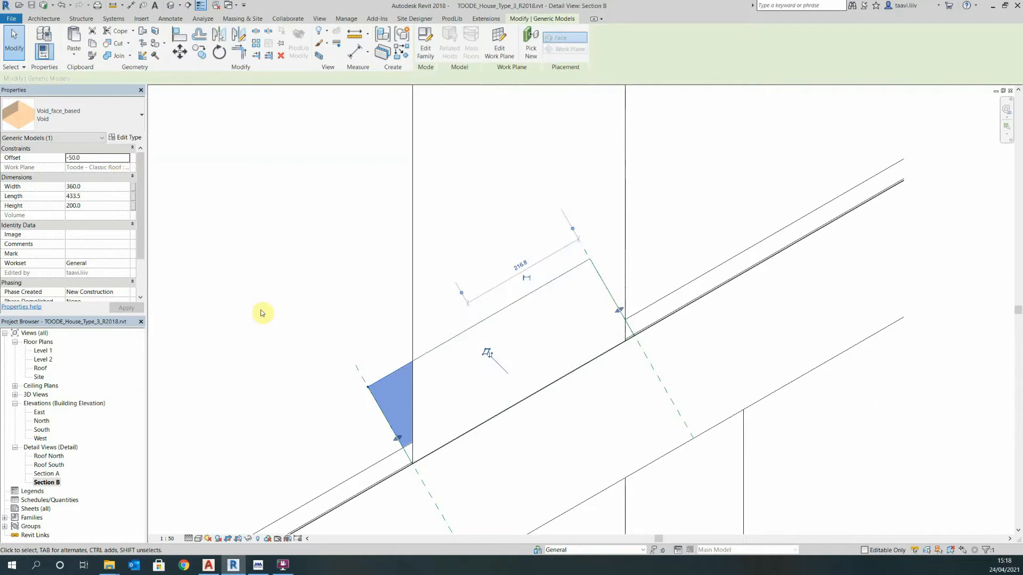
left_click(261, 311)
Cut the classic roof covering with the void at the chimney.
left_click(516, 20)
left_click(119, 43)
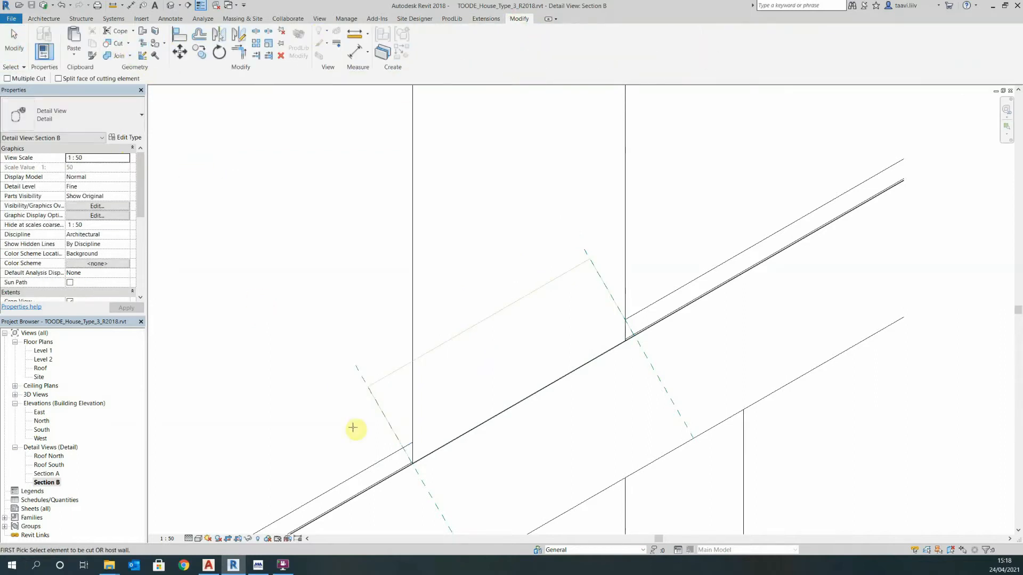
left_click(367, 468)
left_click(393, 381)
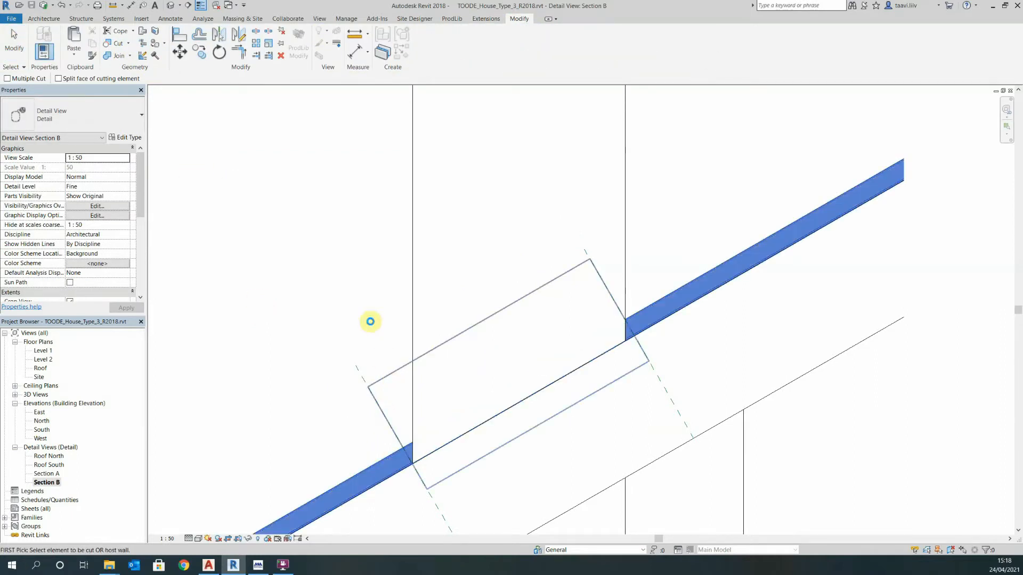
key("Escape")
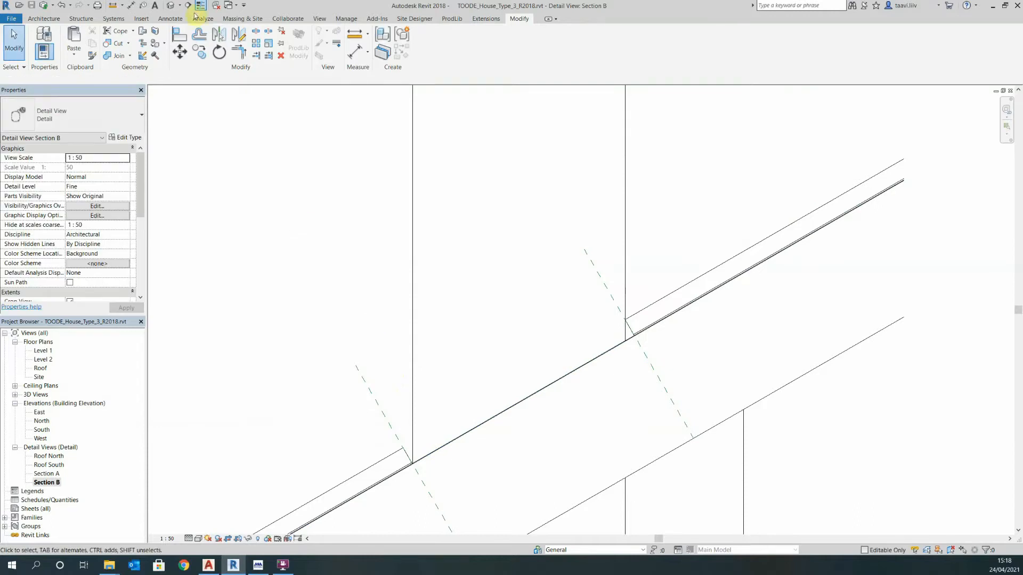
Isolate the classic roof covering in the 3D view to check the chimney opening.
left_click(172, 6)
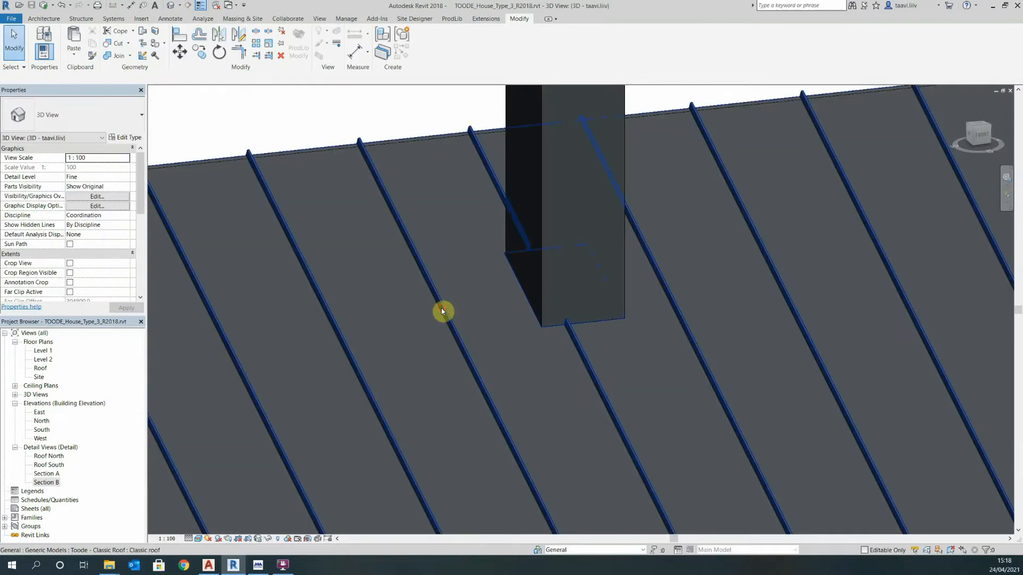
left_click(442, 309)
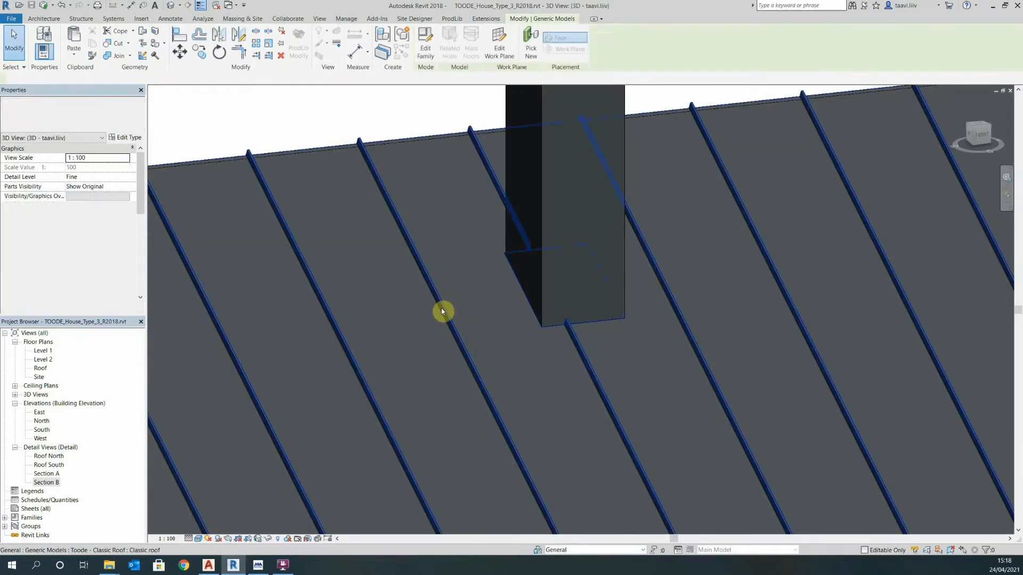
key("h")
key("i")
key("Escape")
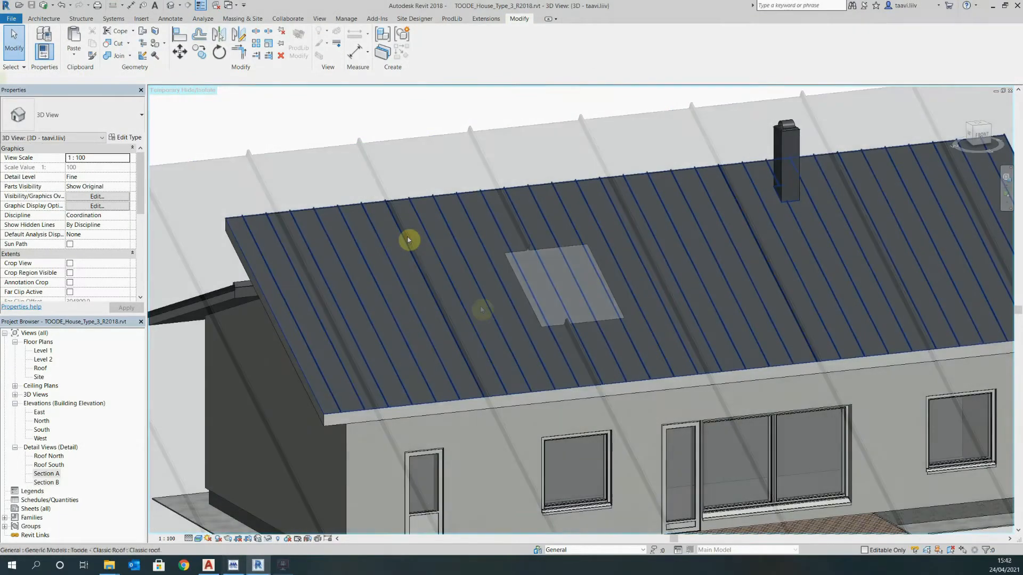
Temporarily hide the classic roof covering and open the classic roof's Räästaplekk (eaves flashing) product in the Toode library.
left_click(408, 239)
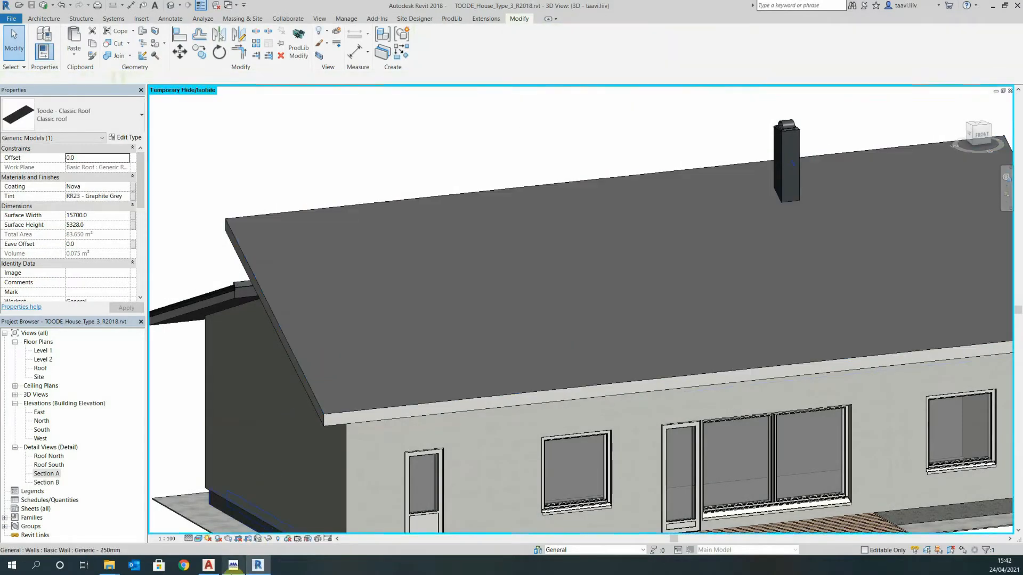
left_click(233, 566)
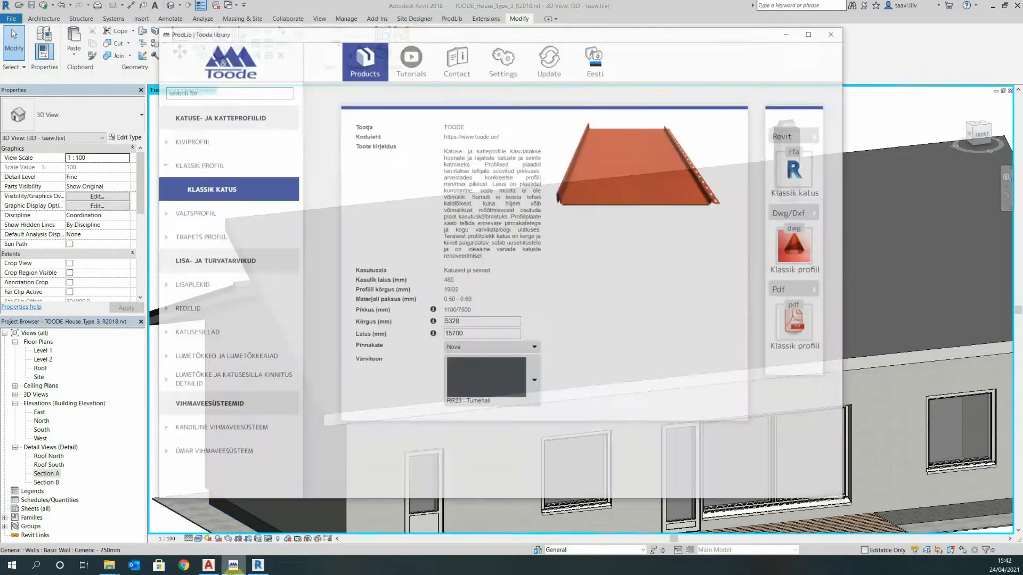
left_click(205, 267)
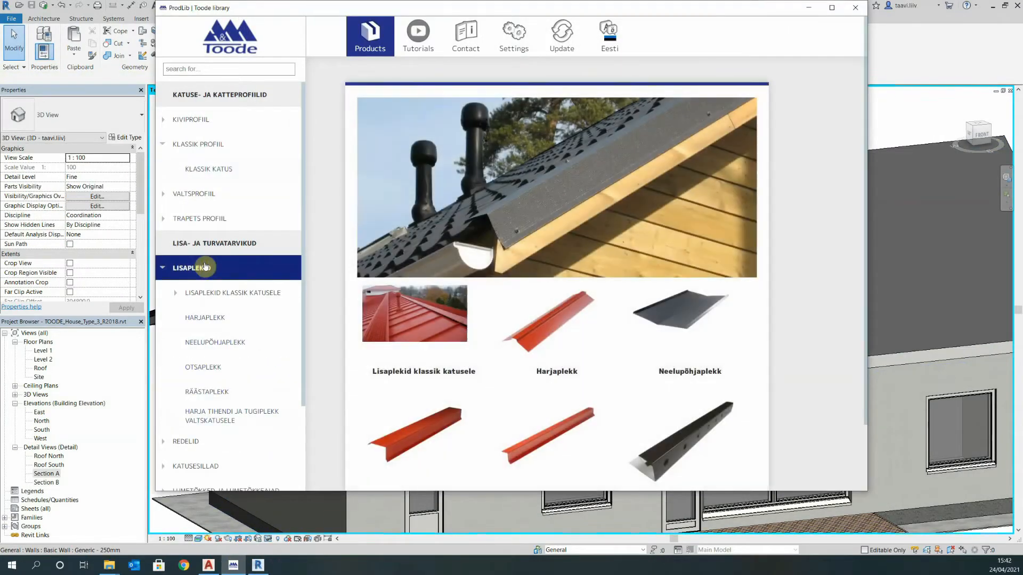
left_click(454, 318)
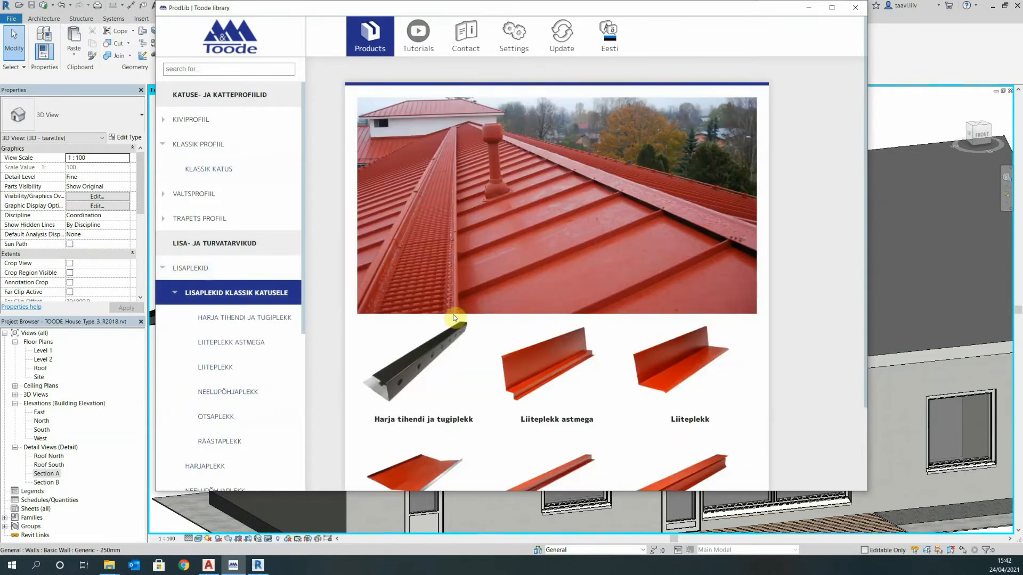
scroll(454, 318, "down", 3)
left_click(699, 373)
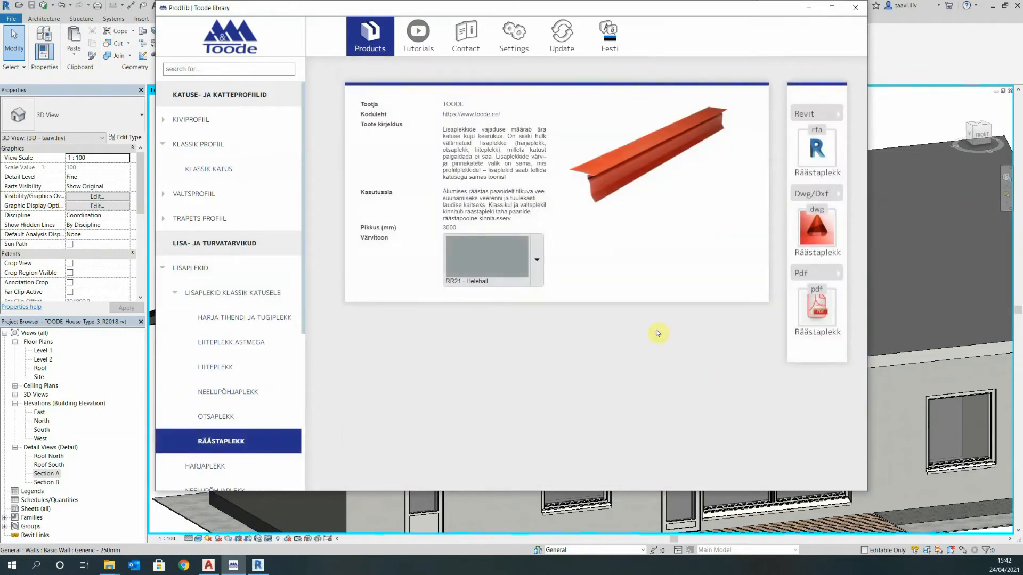
Set the eaves flashing's colour to RR23 - Tumehall and load it into the Revit model.
left_click(543, 261)
left_click(485, 159)
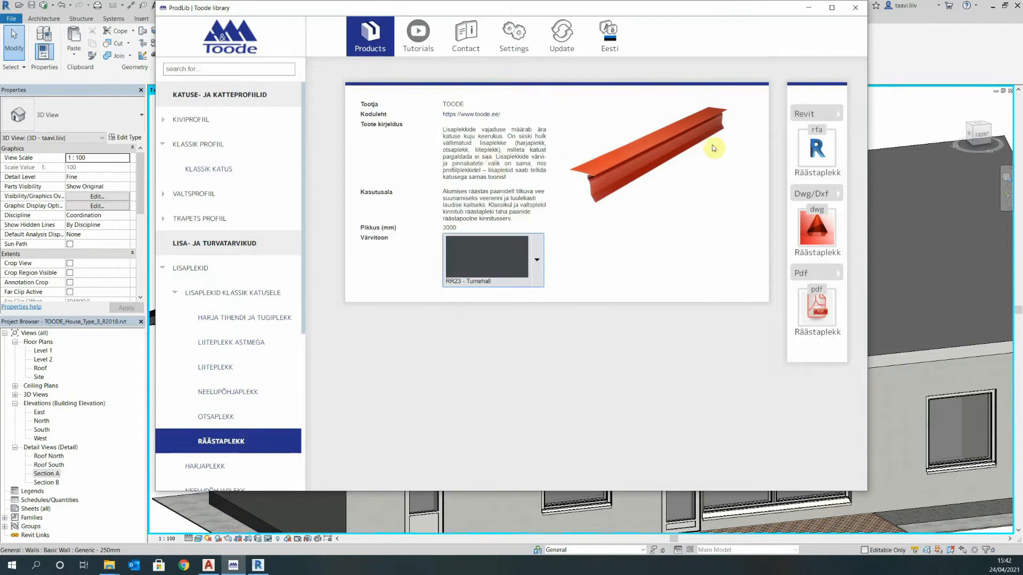
left_click(801, 148)
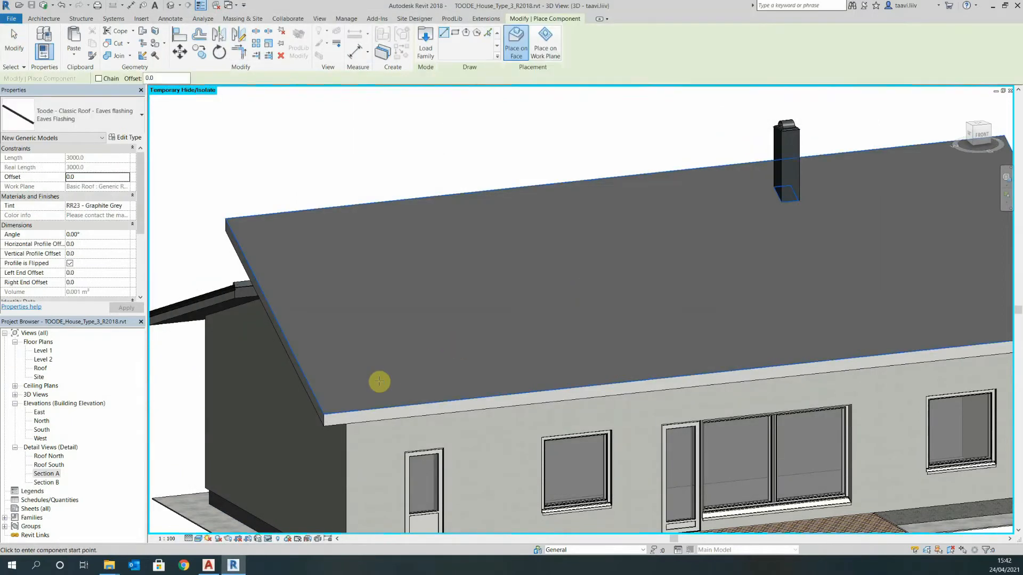
Place the eaves flashing along the front roof slope's lower edge by picking that edge, and dismiss the product library.
left_click(490, 34)
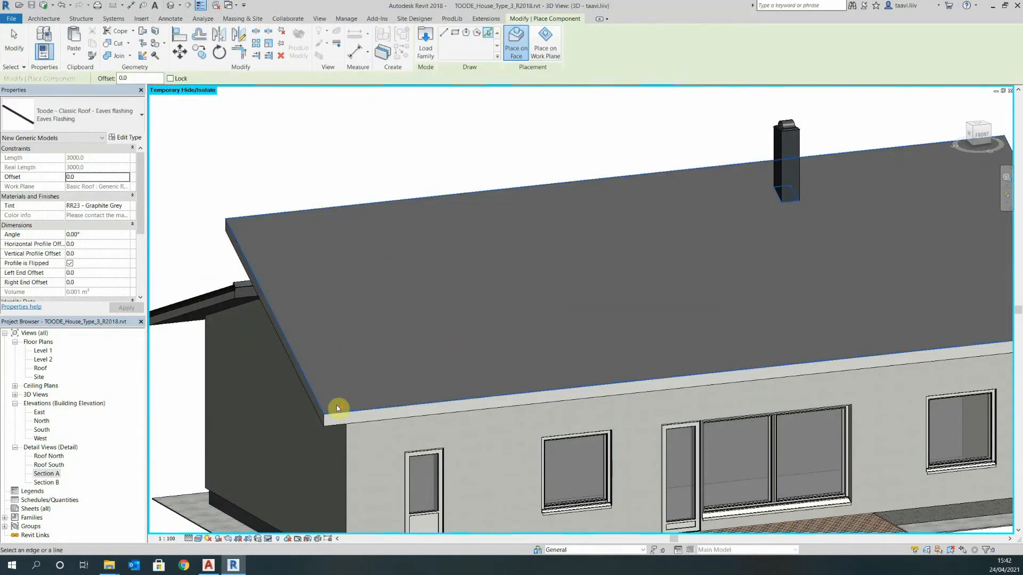
scroll(336, 405, "up", 5)
left_click(318, 432)
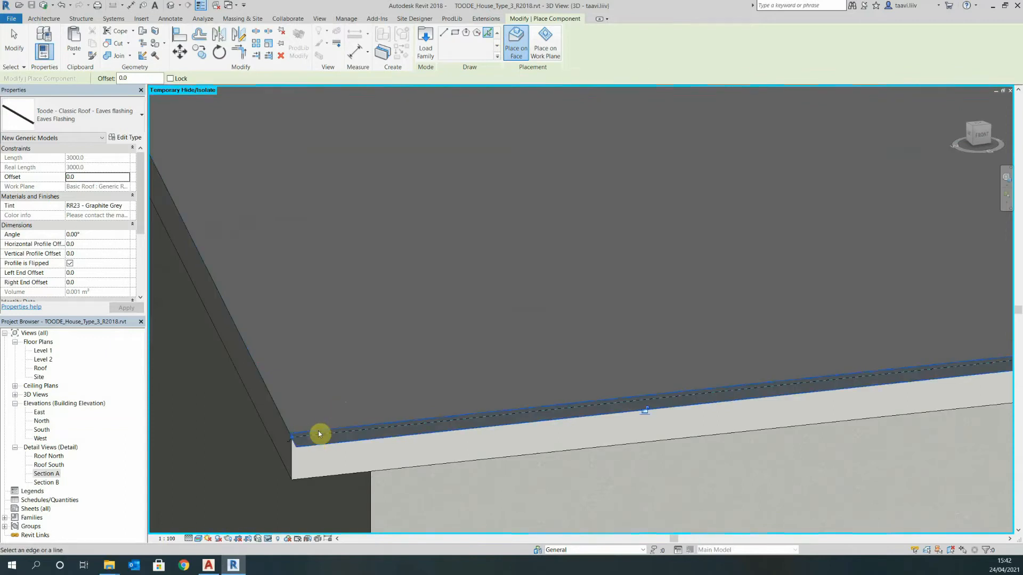
key("Escape")
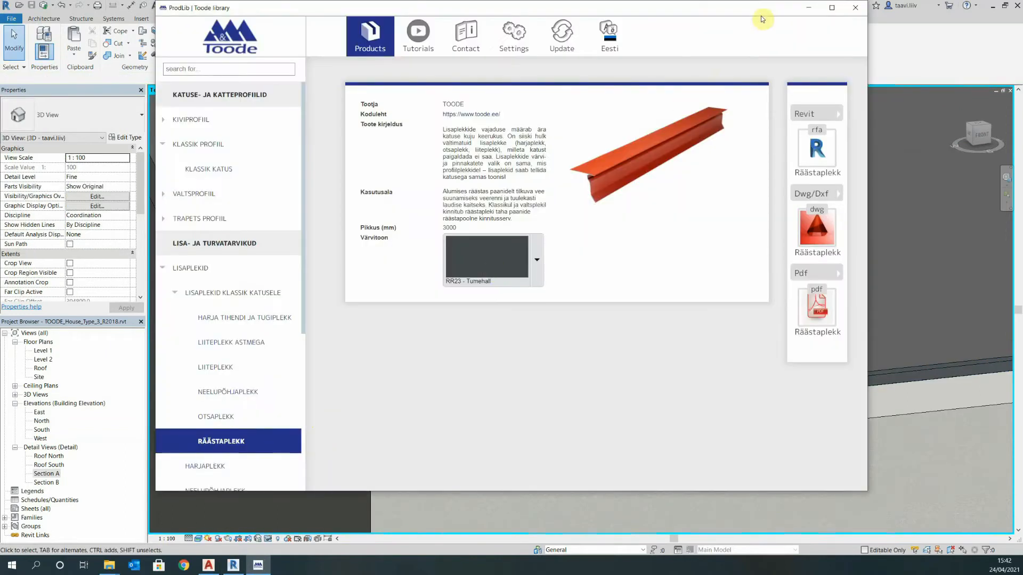
left_click(813, 12)
Open the Section A detail view and set the eaves flashing's horizontal profile offset to 14.
double_click(47, 473)
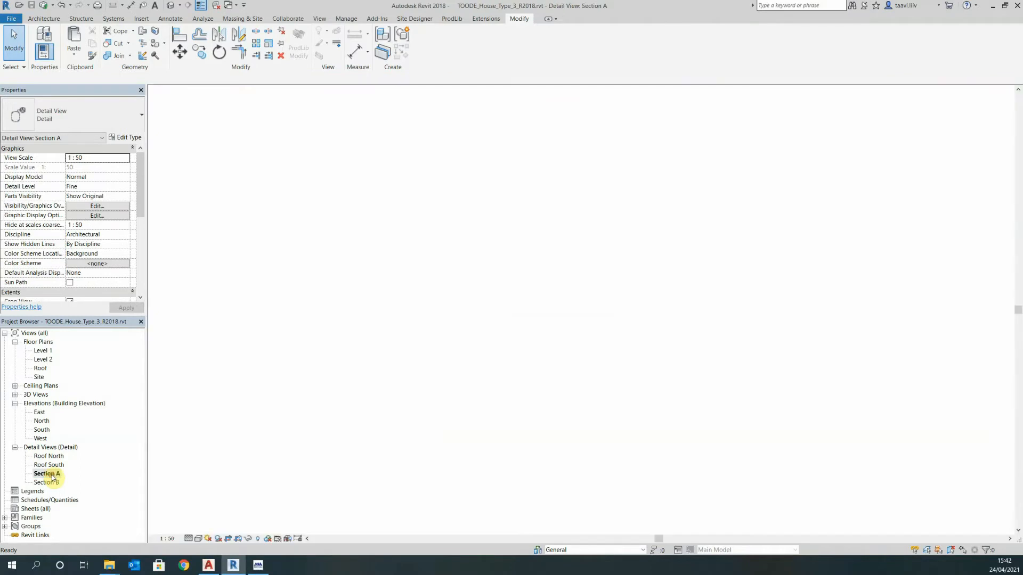
left_click(521, 307)
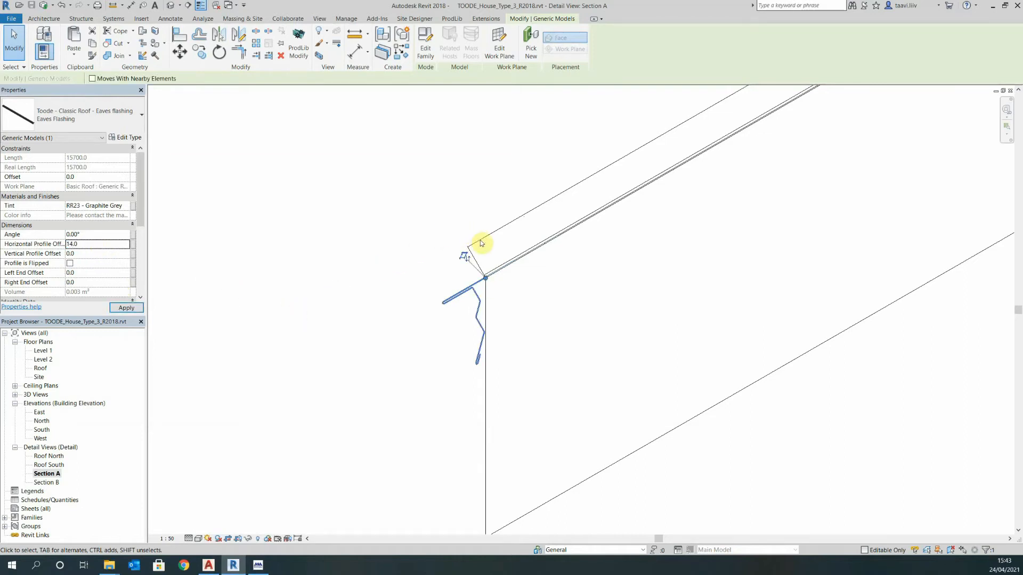
key("Escape")
Set the classic roof covering's eave offset to 43 and its offset to 1.
left_click(471, 253)
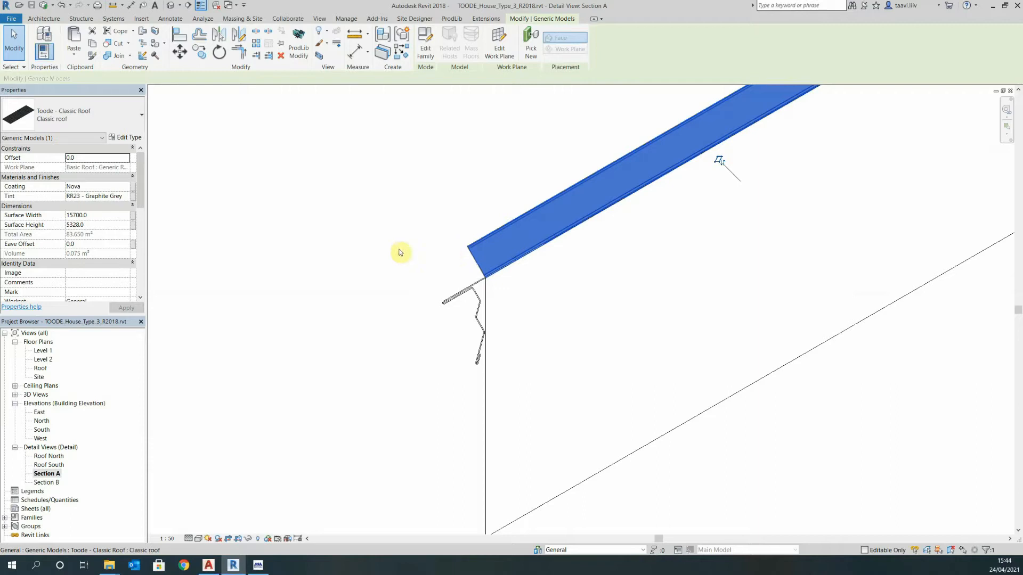
left_click(99, 246)
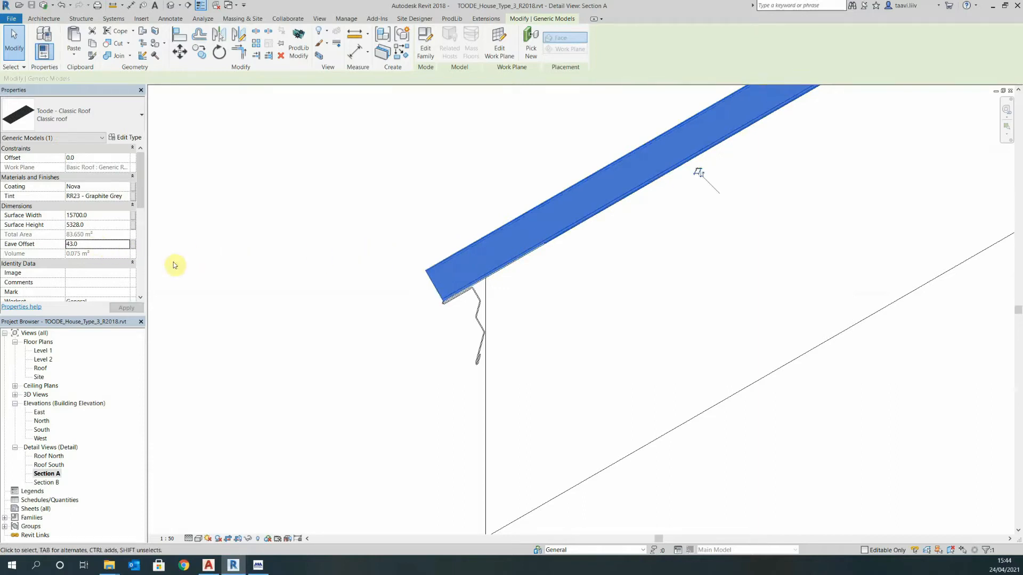
left_click(103, 157)
type("1")
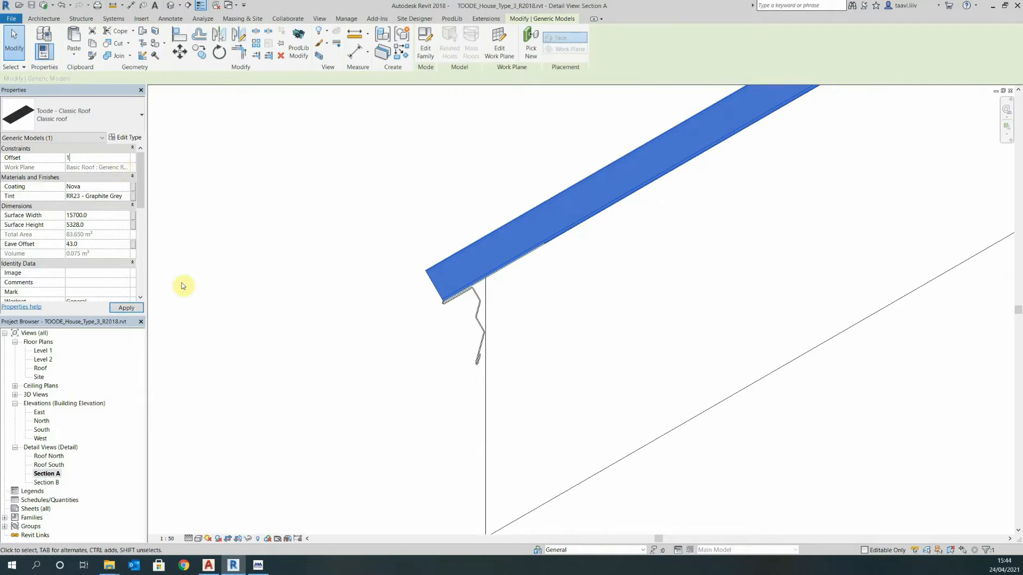
left_click(188, 293)
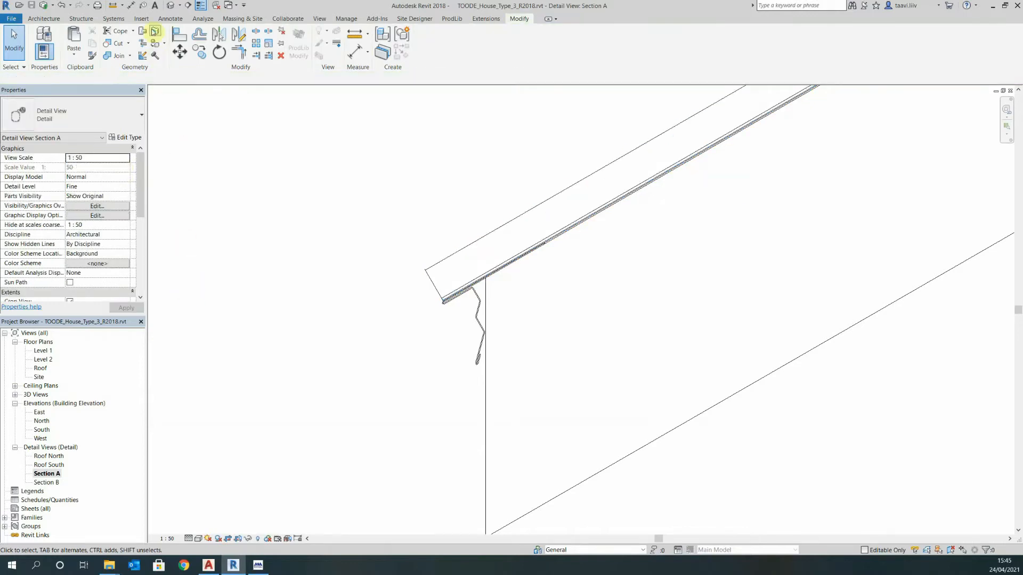
Return to the 3D view and load the classic roof's Otsaplekk (end piece) from the Toode library in RR23 - Tumehall.
left_click(169, 7)
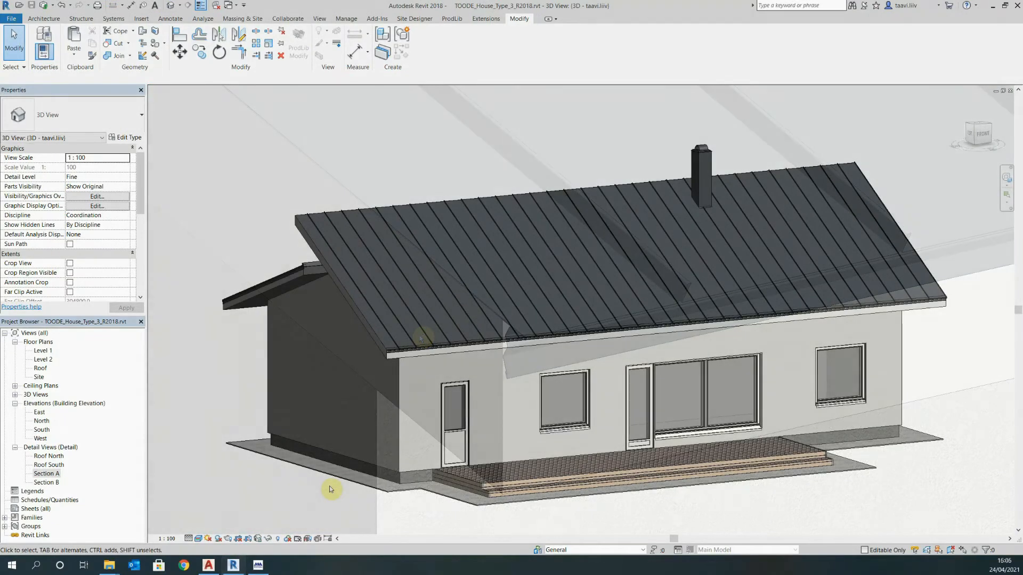
scroll(324, 300, "up", 5)
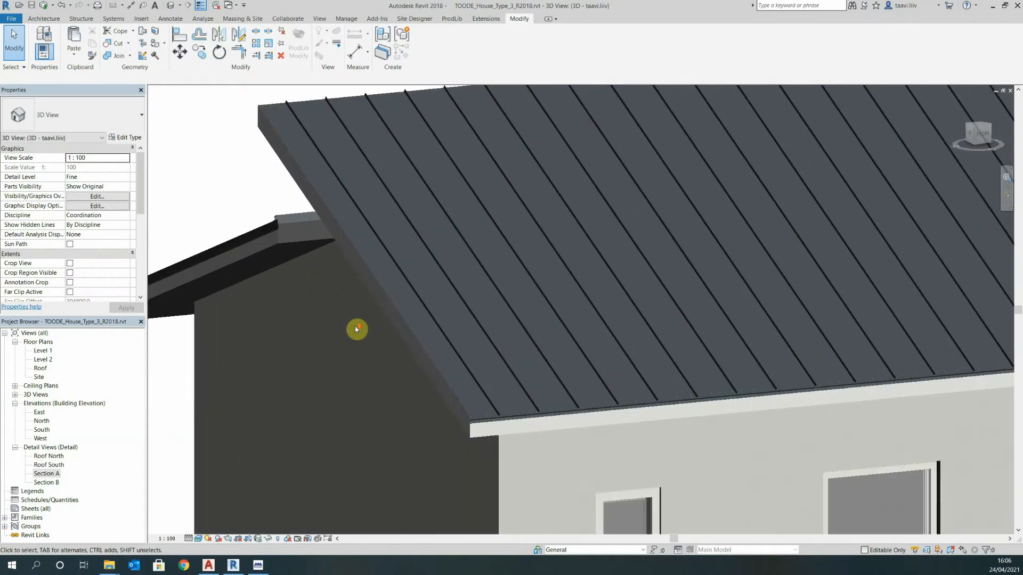
scroll(437, 433, "up", 3)
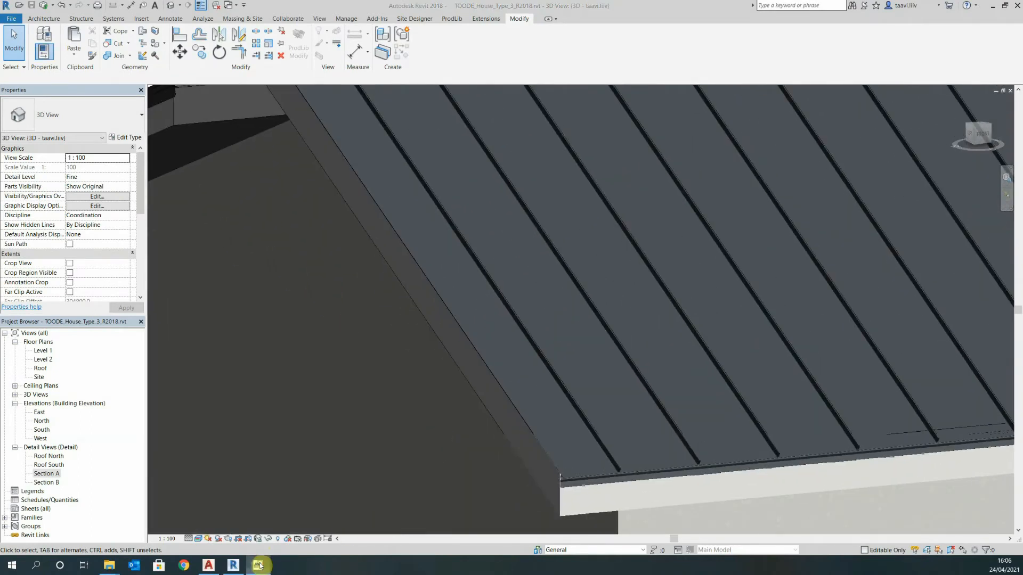
left_click(258, 565)
left_click(570, 397)
left_click(540, 246)
left_click(516, 157)
left_click(812, 152)
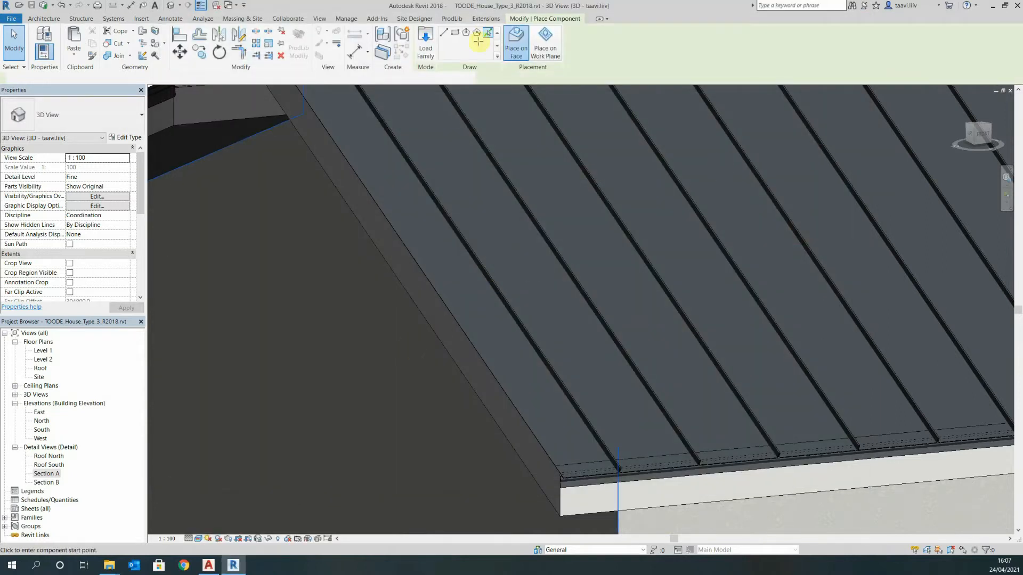
Place the end piece along the front roof slope's gable edge by picking that edge, and dismiss the product library.
left_click(487, 34)
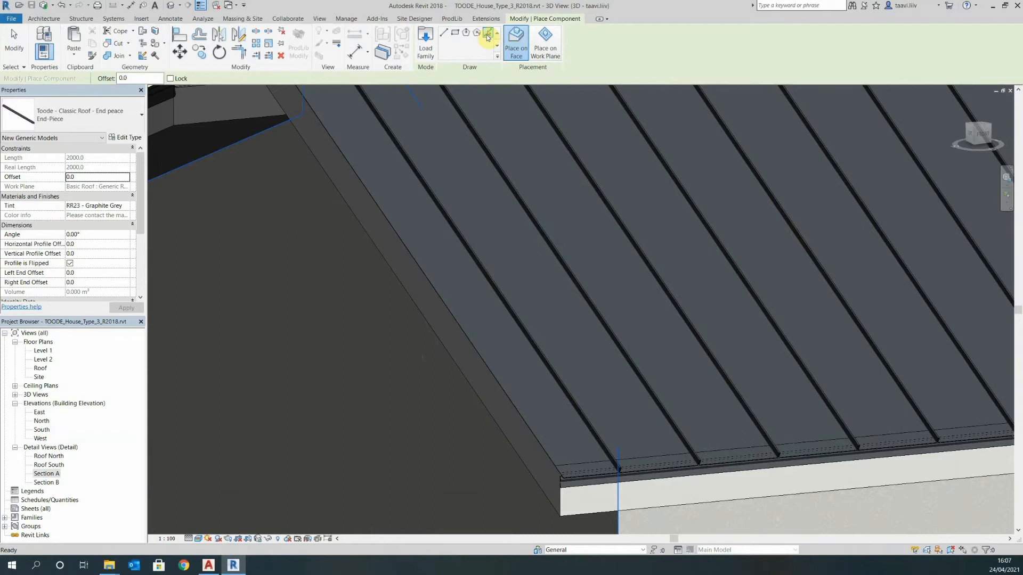
scroll(506, 378, "up", 5)
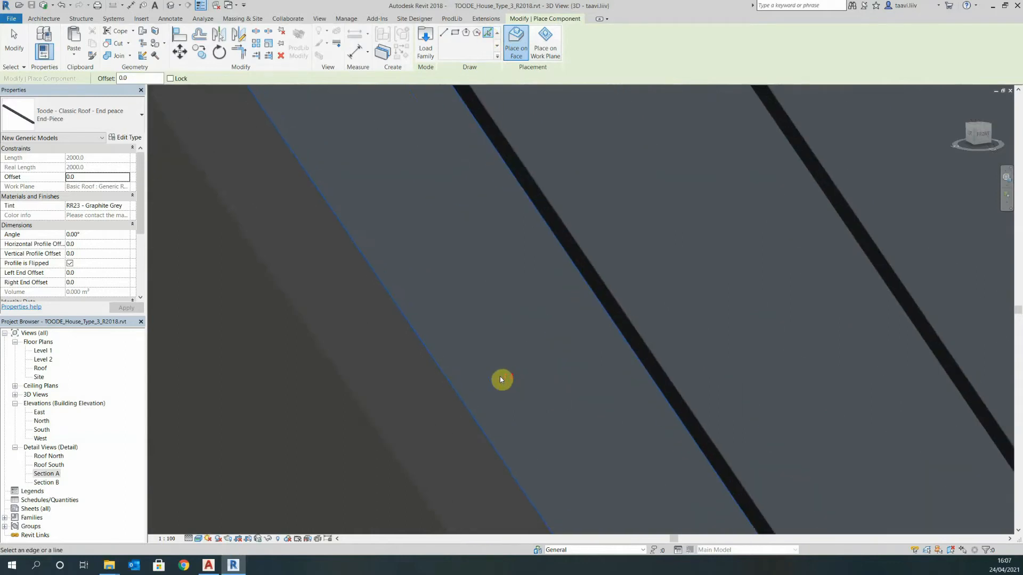
left_click(454, 386)
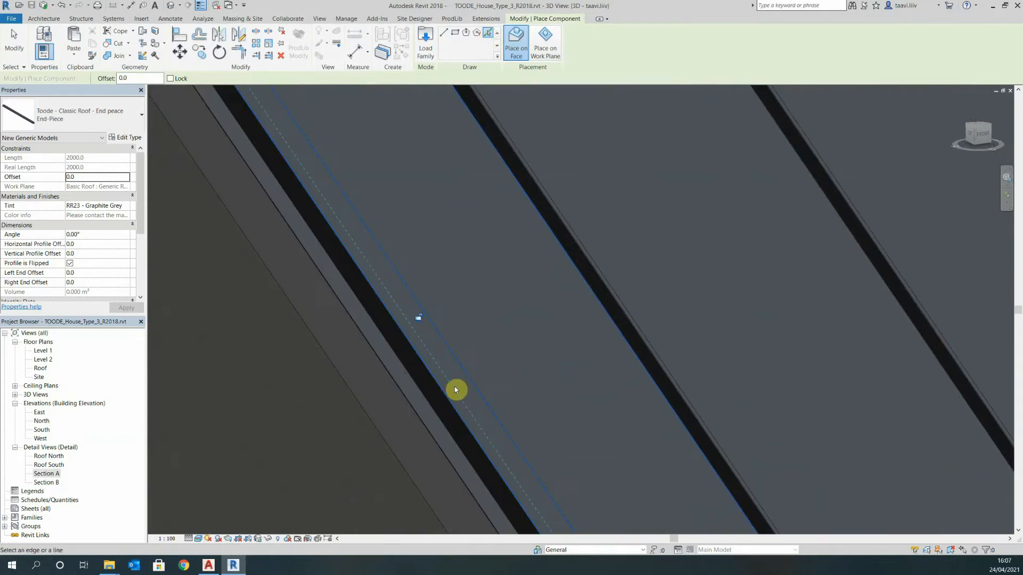
key("Escape")
key("Escape")
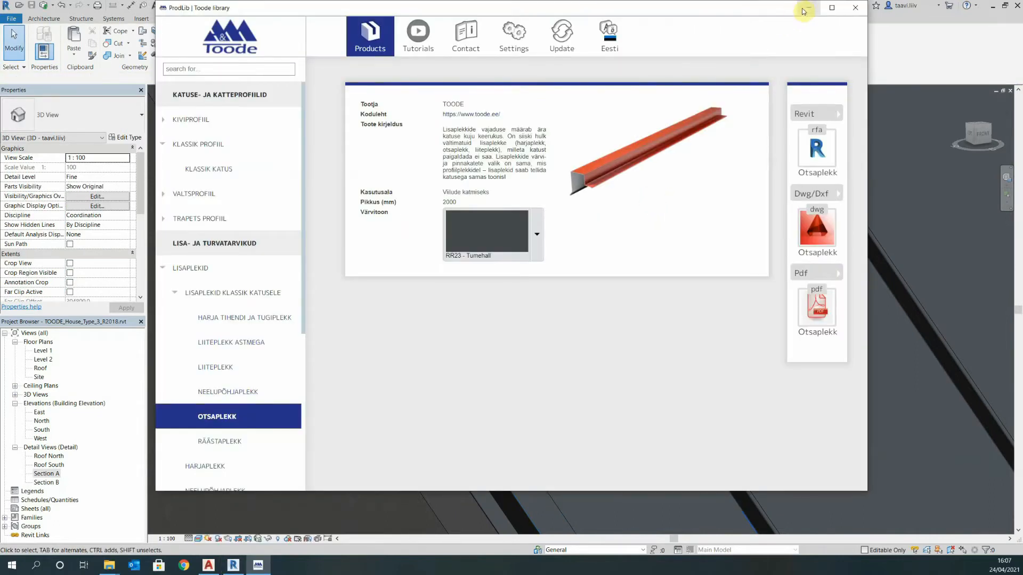
left_click(803, 11)
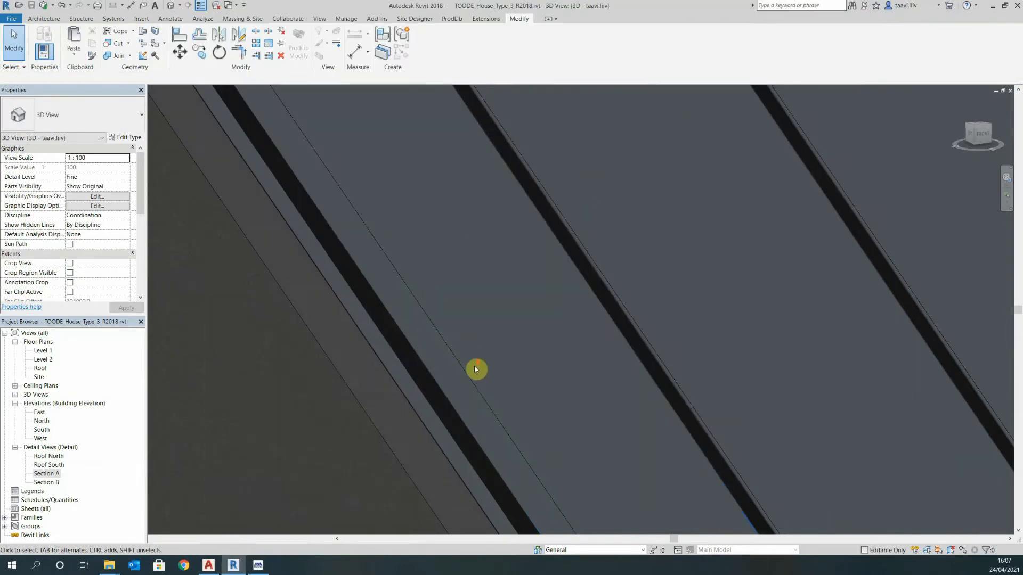
Turn off the flipped profile option of the end piece on the gable edge.
scroll(446, 251, "down", 3)
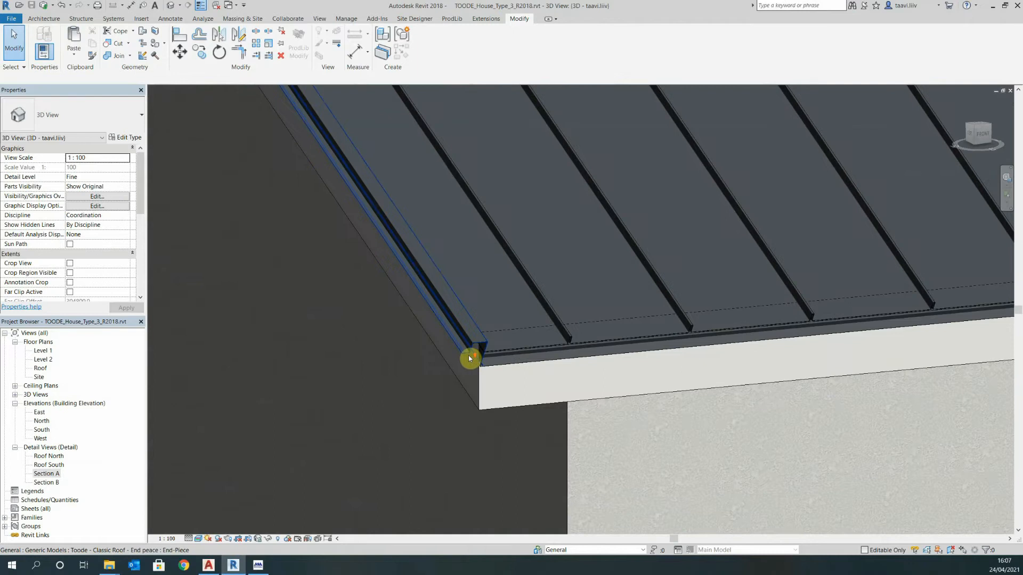
scroll(468, 356, "up", 2)
left_click(461, 356)
left_click(69, 264)
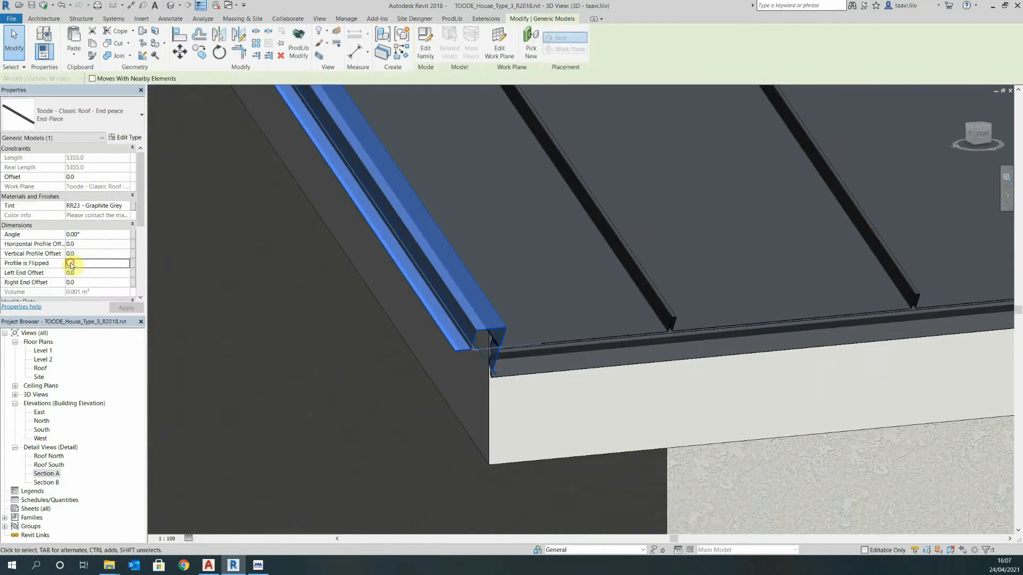
left_click(413, 419)
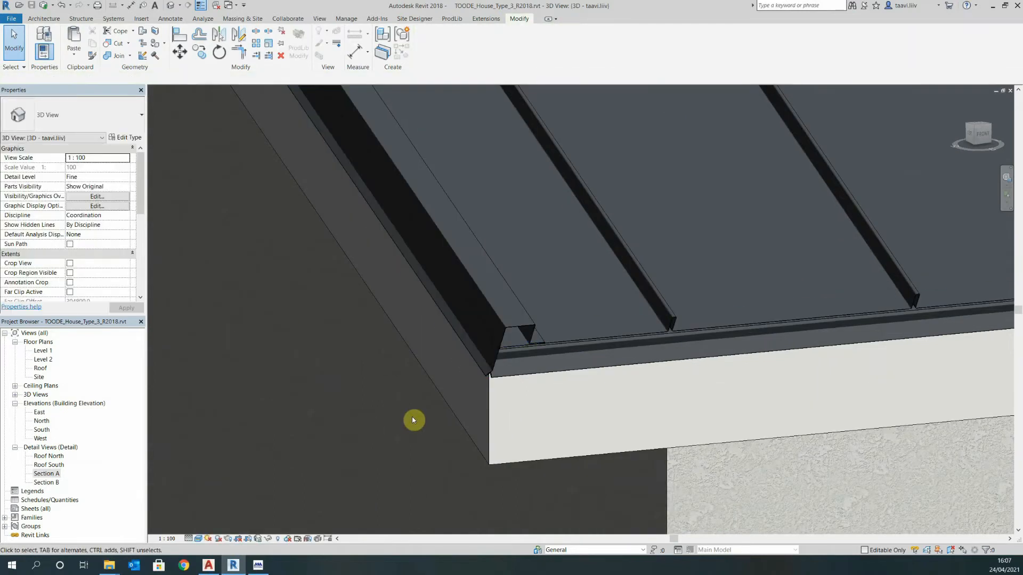
scroll(529, 504, "down", 2)
scroll(538, 506, "down", 5)
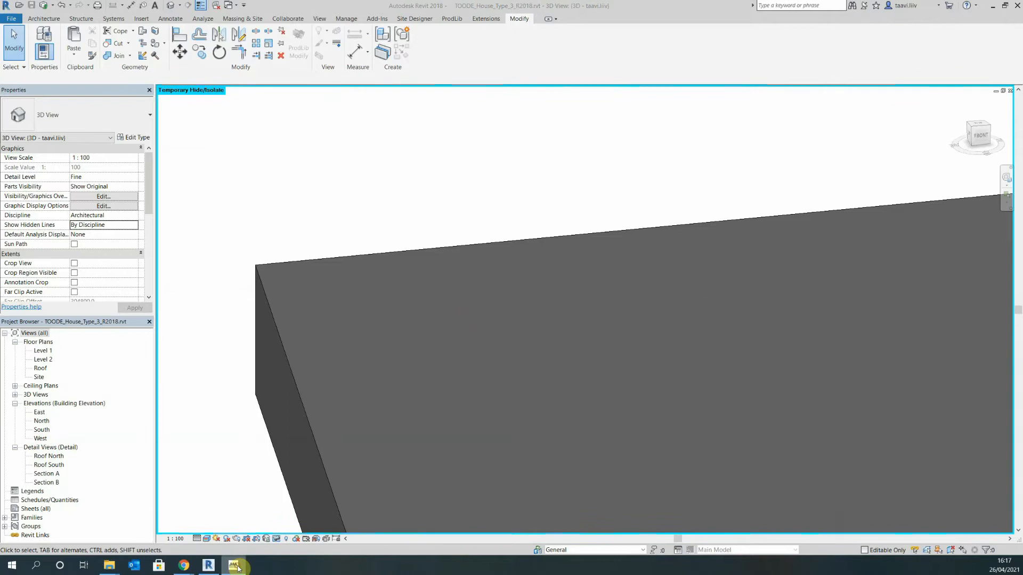
Load the classic roof's Harja tihendi ja tugiplekk (ridge support strip) from the Toode library in RR23 - Tumehall.
left_click(235, 565)
left_click(402, 291)
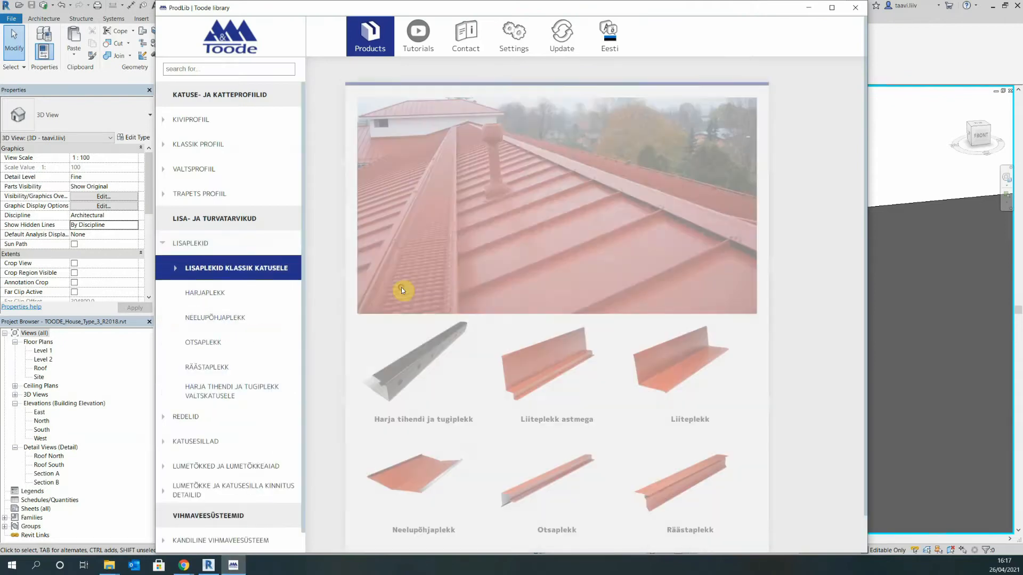
left_click(440, 382)
left_click(538, 258)
left_click(504, 162)
left_click(817, 147)
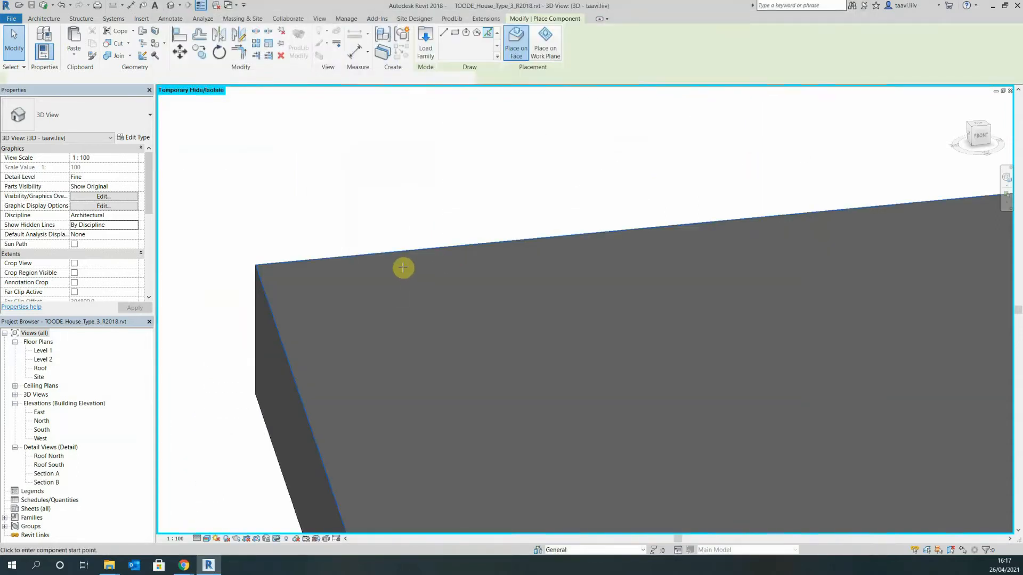
Place the ridge support strip along the roof's ridge by picking that edge, and dismiss the product library.
left_click(489, 34)
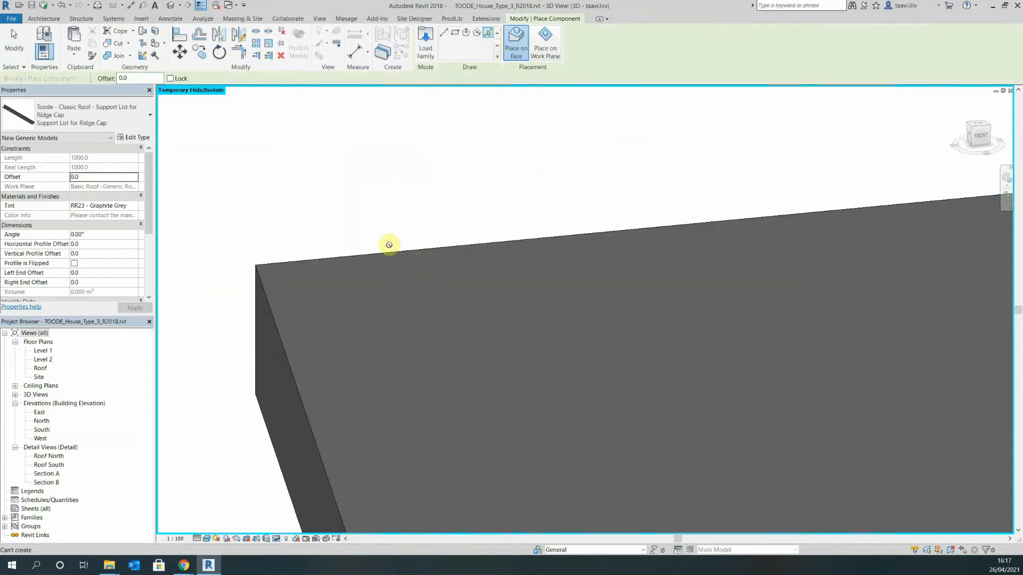
left_click(389, 254)
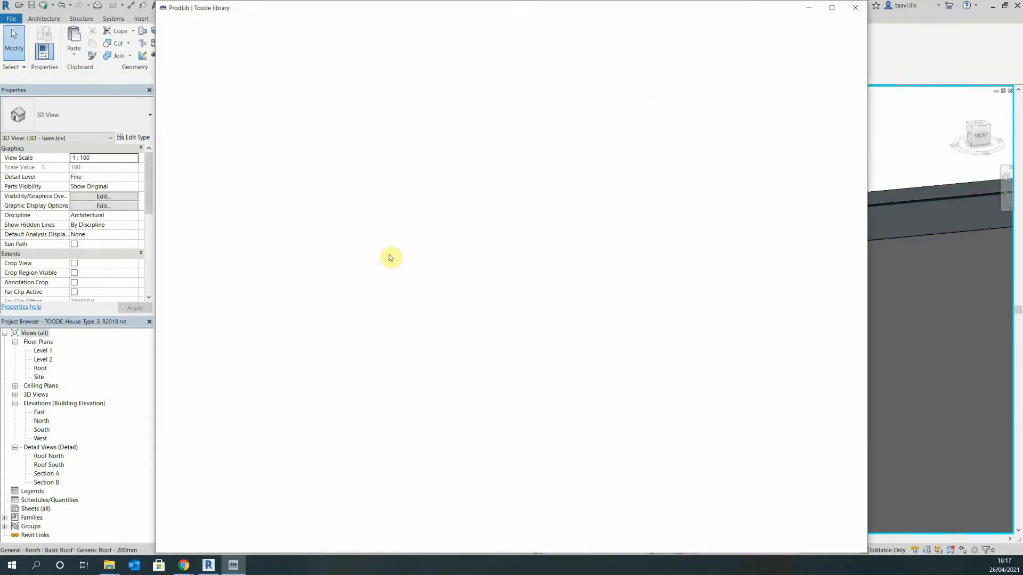
left_click(804, 11)
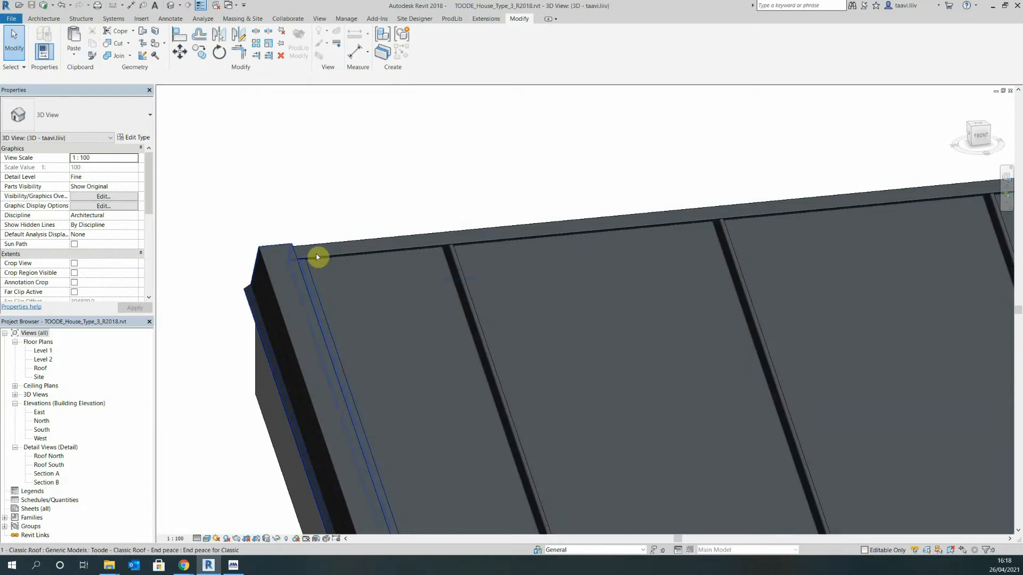
Set the vertical profile offset to 46.2 for the ridge support strip and the end piece along the ridge.
left_click(316, 254)
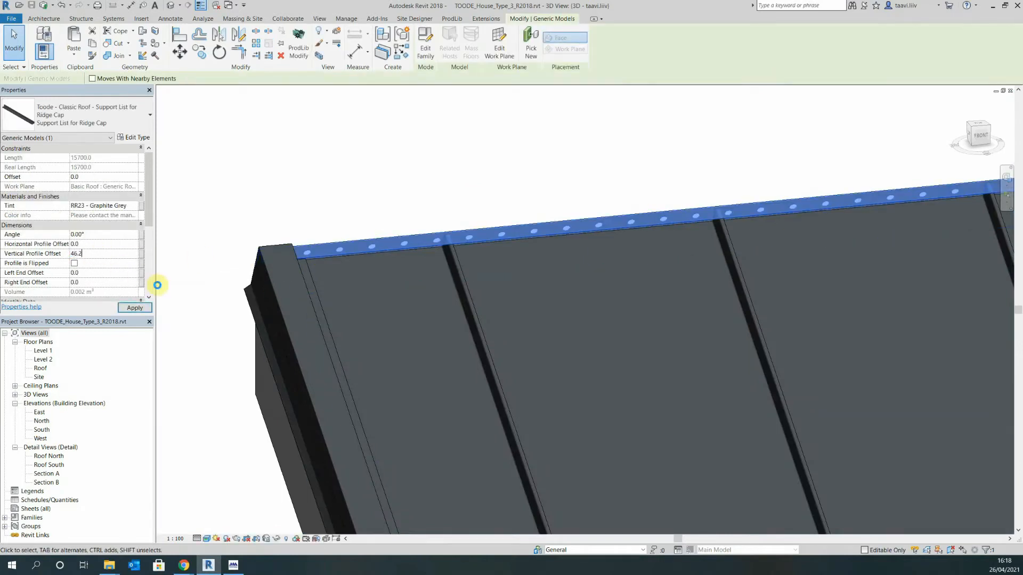
left_click(179, 287)
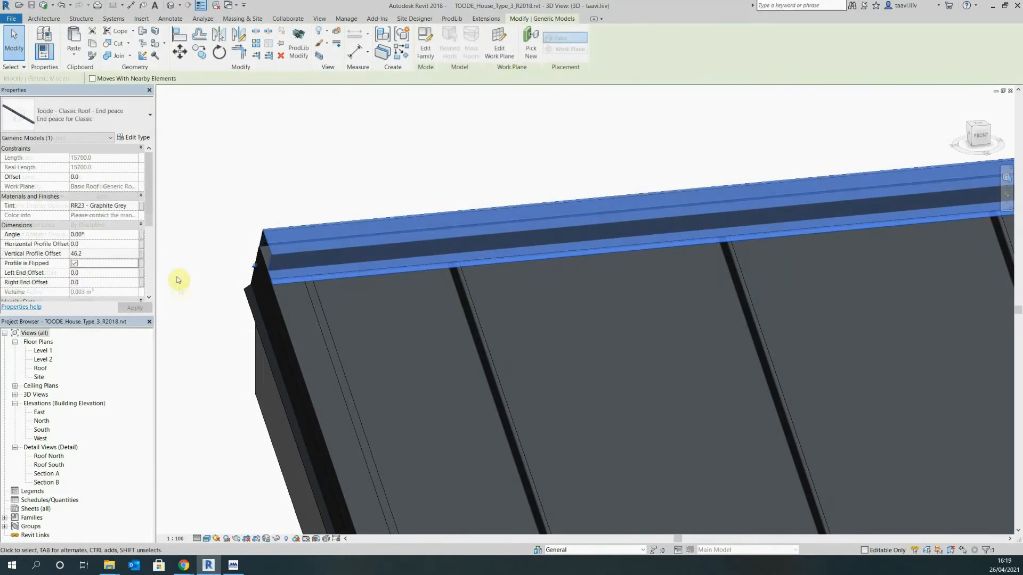
left_click(178, 276)
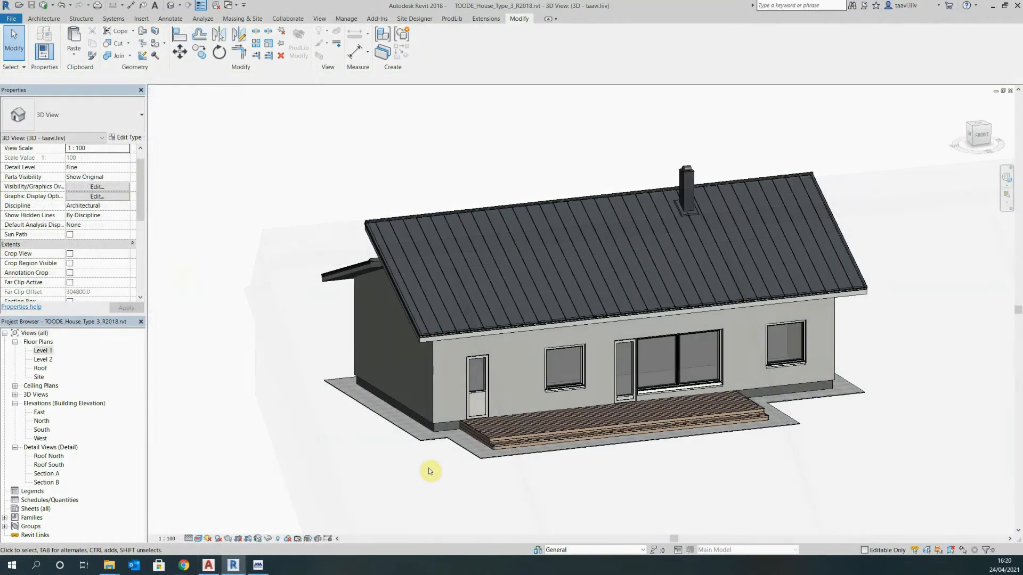
Open the Lumetõke klassik katusele (classic roof snow stop) product in the Toode library.
left_click(259, 565)
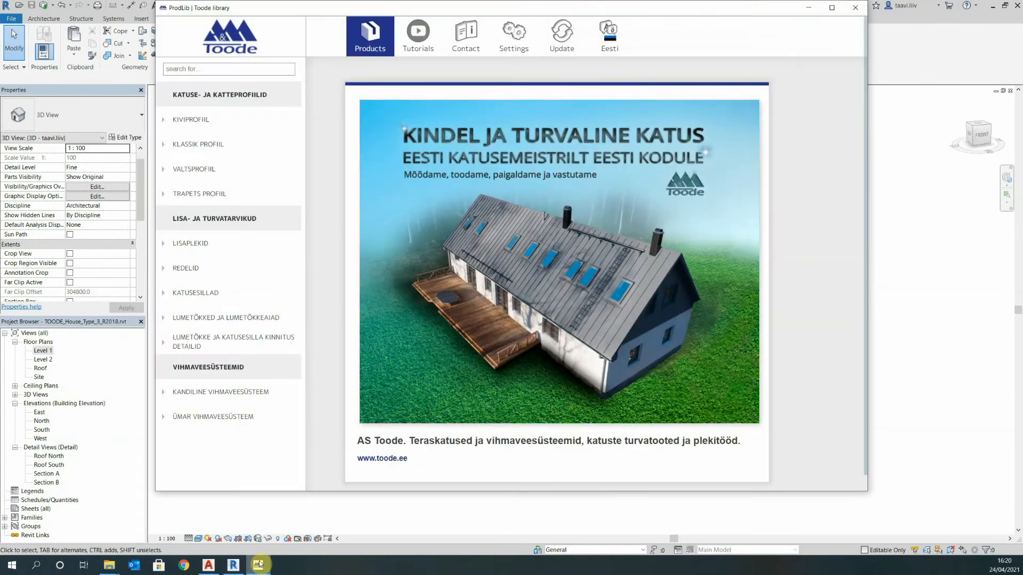
left_click(246, 319)
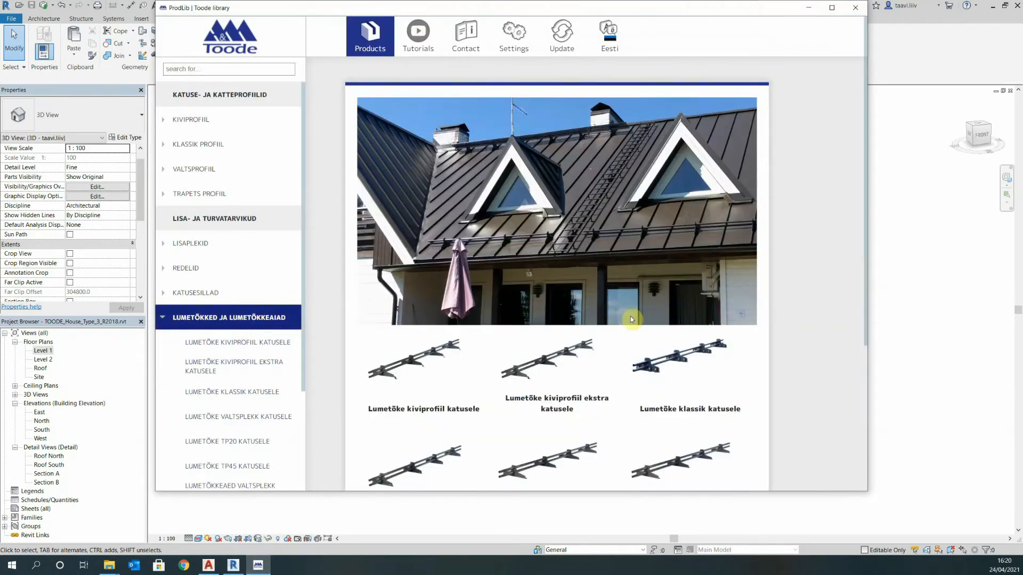
scroll(793, 339, "down", 3)
left_click(729, 189)
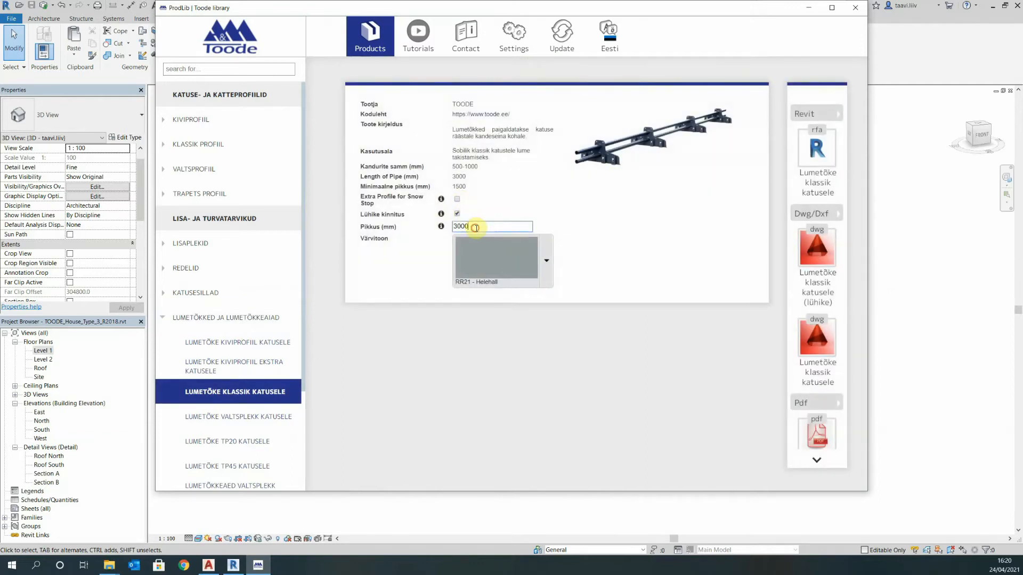
Set the snow stop's length to 10500 mm and its colour to RR23 - Tumehall, and load it into the Revit model.
key("BackSpace")
key("BackSpace")
key("BackSpace")
type("105")
left_click(547, 260)
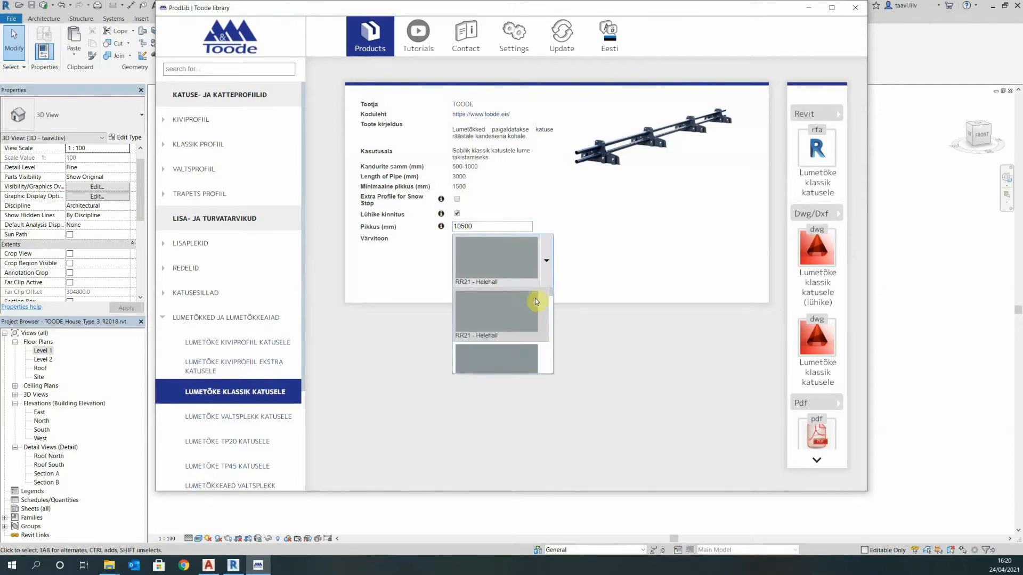
left_click(524, 320)
left_click(812, 155)
Place the snow stop on the front roof slope near the eaves, starting close to the gable end, and dismiss the product library.
scroll(446, 322, "up", 5)
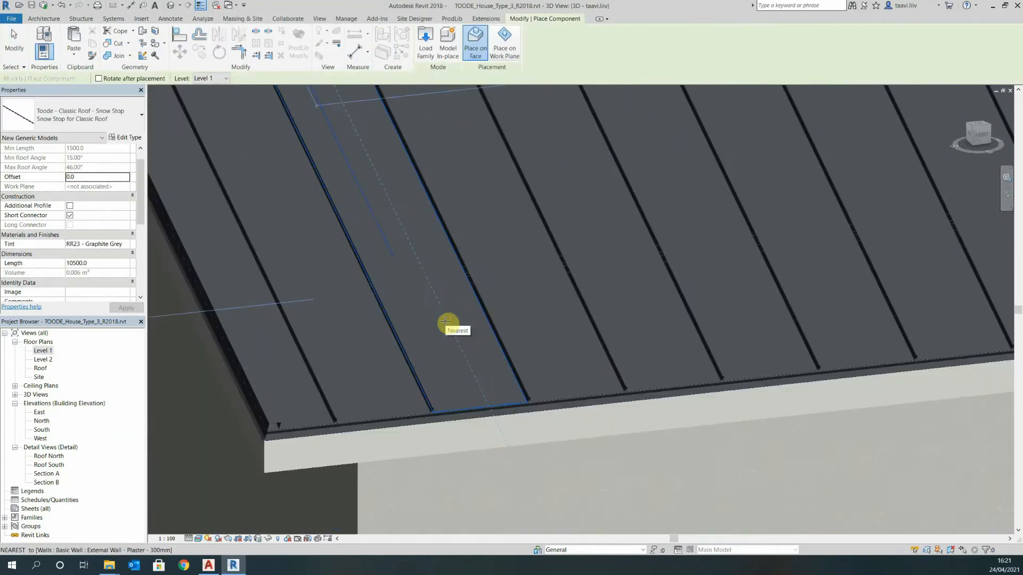
left_click(465, 304)
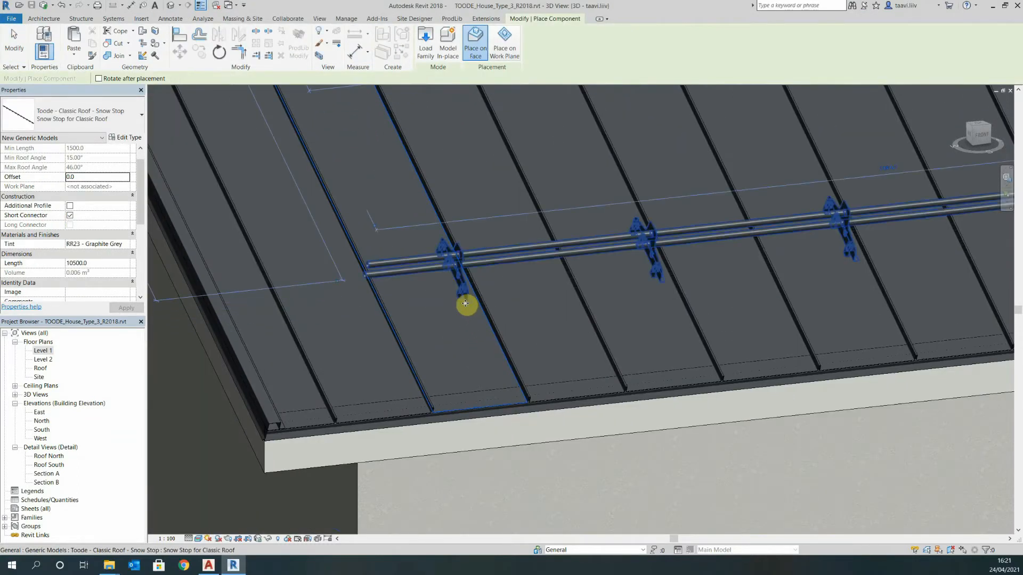
key("Escape")
key("Escape")
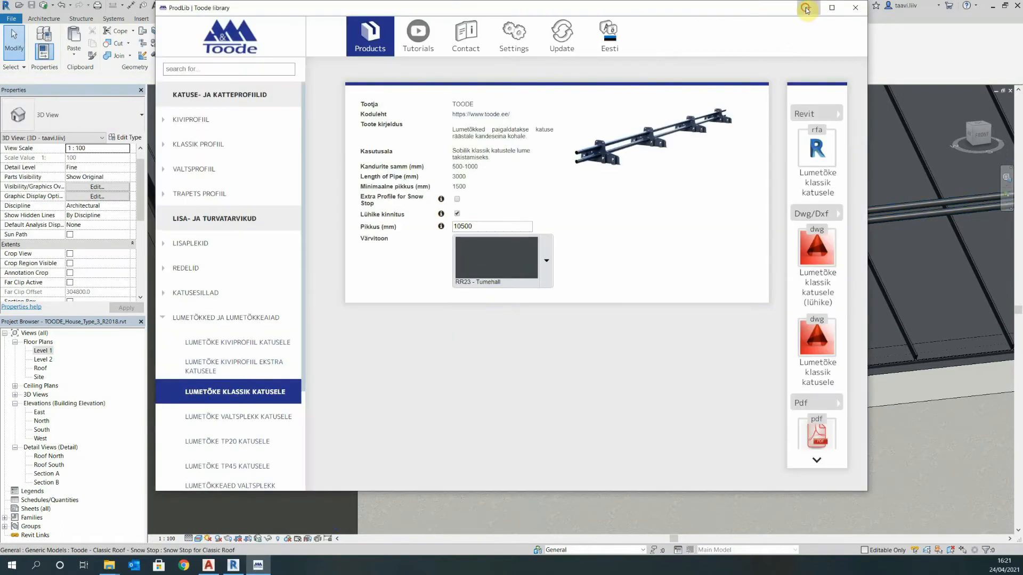
left_click(806, 9)
middle_click_drag(516, 303, 285, 181, "shift")
middle_click_drag(229, 215, 500, 354)
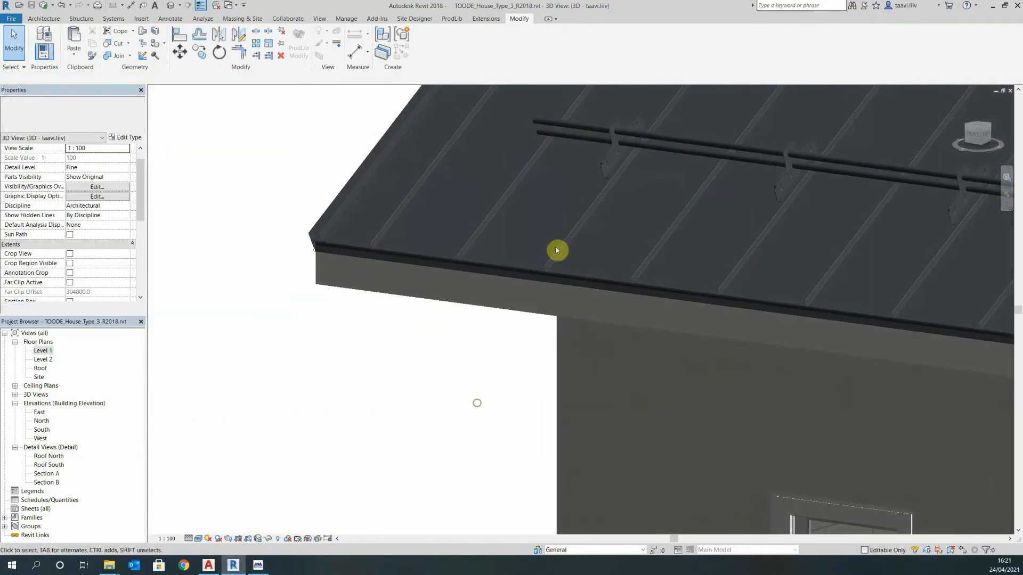
Align the snow stop's first bracket with the nearest standing seam of the classic roof.
middle_click_drag(598, 205, 534, 313)
scroll(556, 283, "up", 5)
middle_click_drag(583, 276, 582, 326)
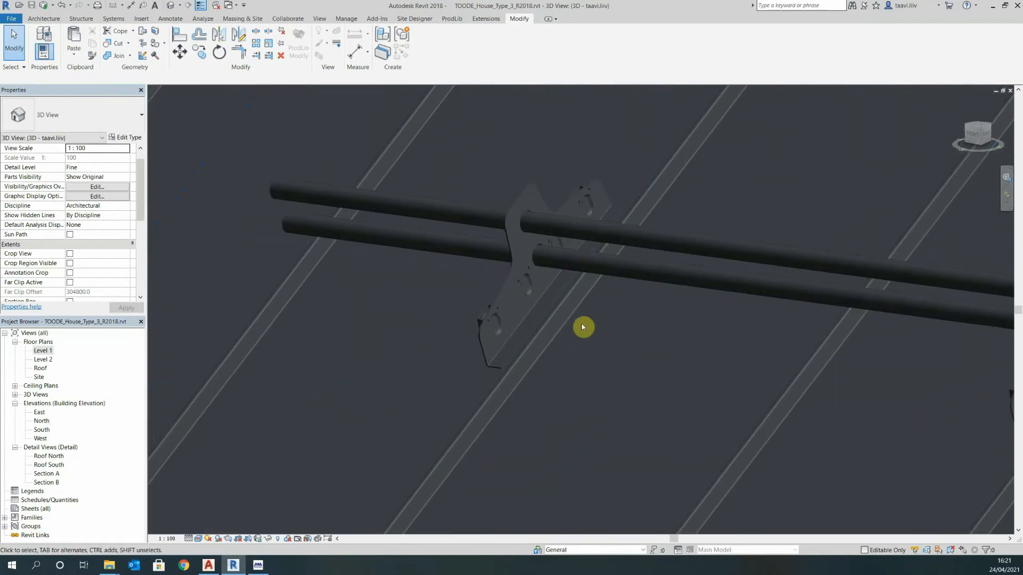
key("a")
key("l")
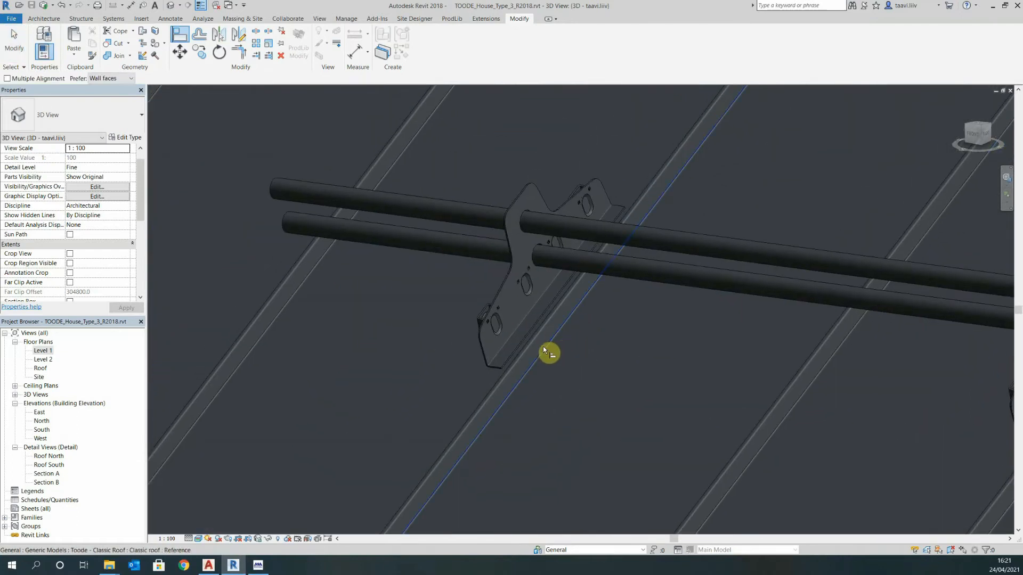
left_click(542, 347)
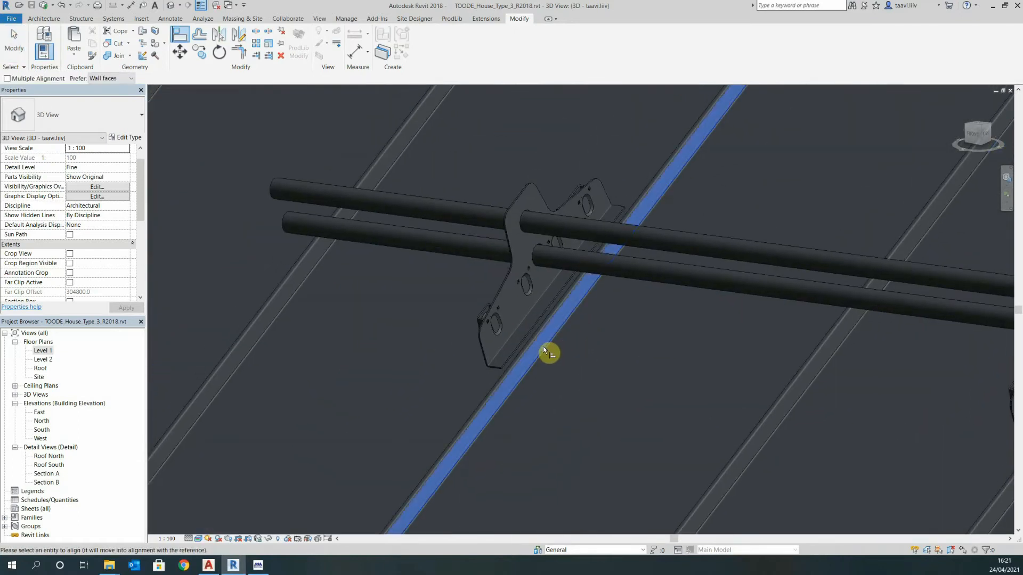
scroll(479, 344, "up", 3)
left_click(480, 344)
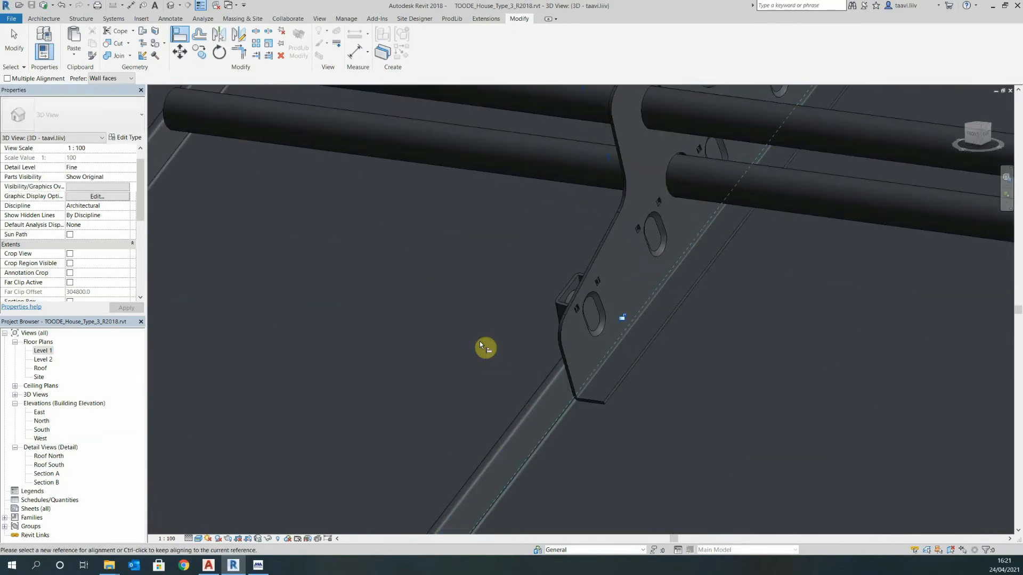
key("Escape")
Move the snow stop slightly down the front roof slope towards the eaves and deselect it.
scroll(480, 344, "down", 6)
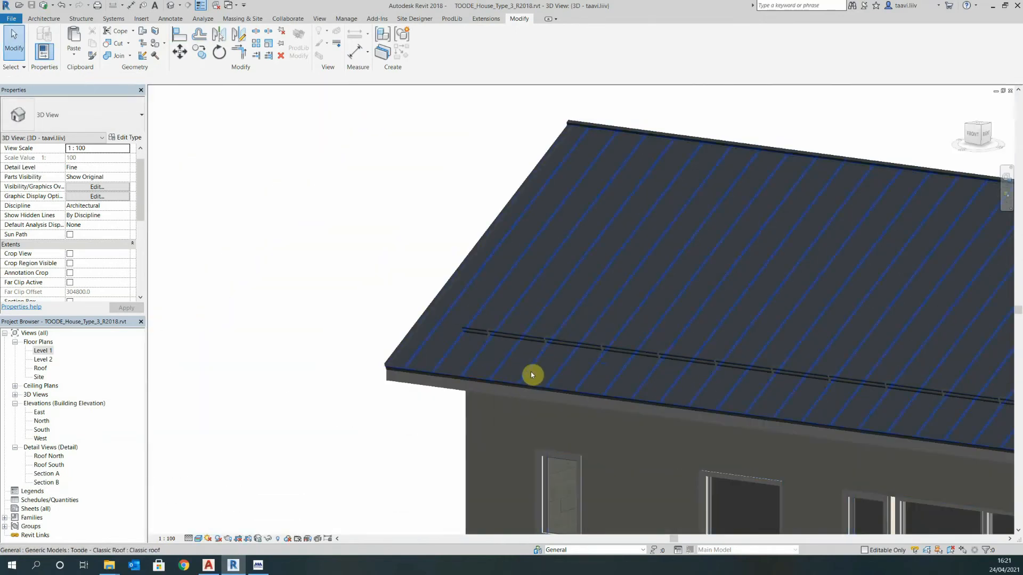
scroll(753, 461, "up", 3)
scroll(571, 338, "down", 6)
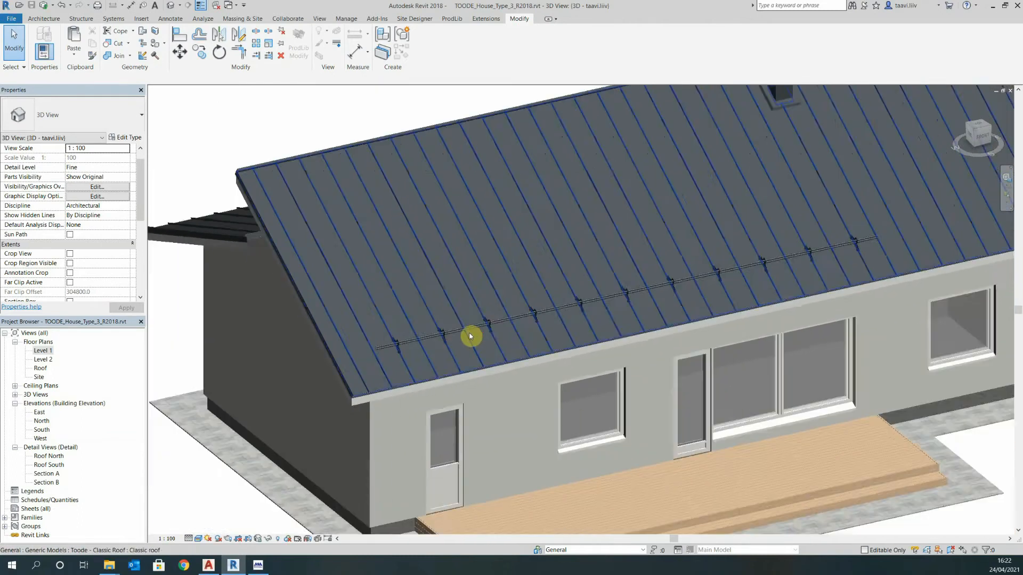
left_click(531, 326)
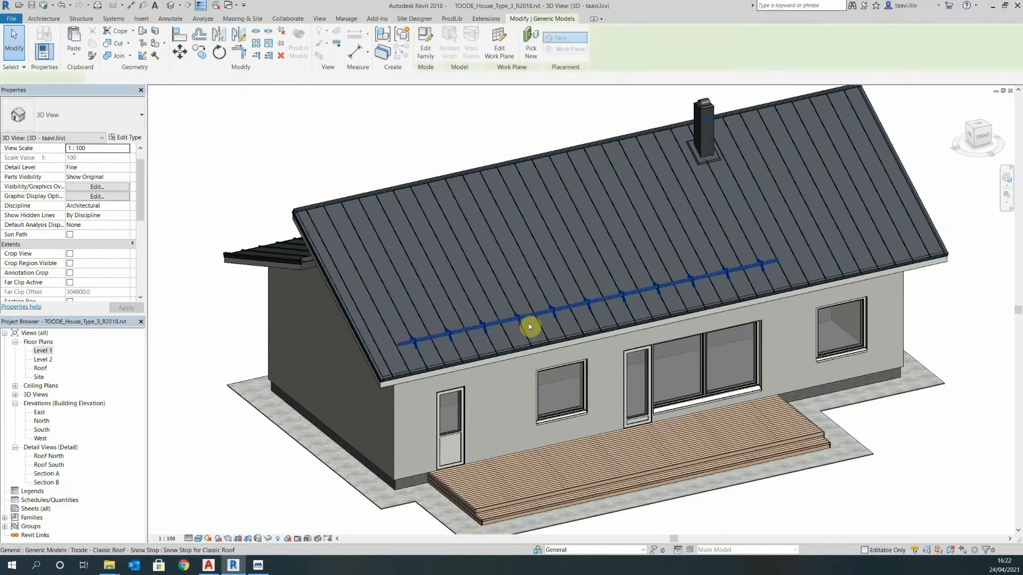
left_click(884, 434)
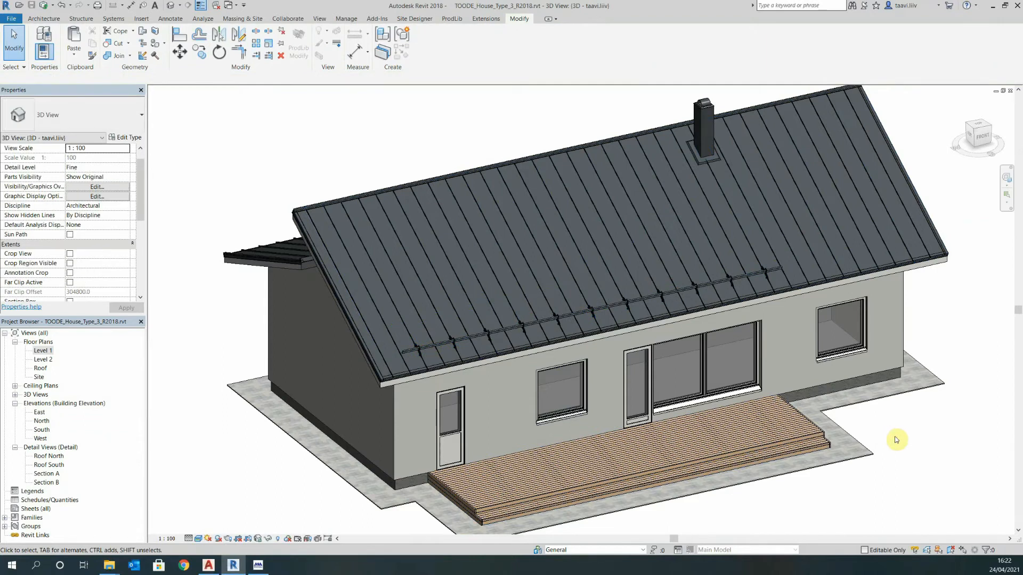
Open the Katusesild klassik katusele roof bridge in the Toode library, set slope 30, length 4000 mm and colour RR23 - Tumehall, and load it into Revit.
middle_click_drag(890, 436, 874, 415, "shift")
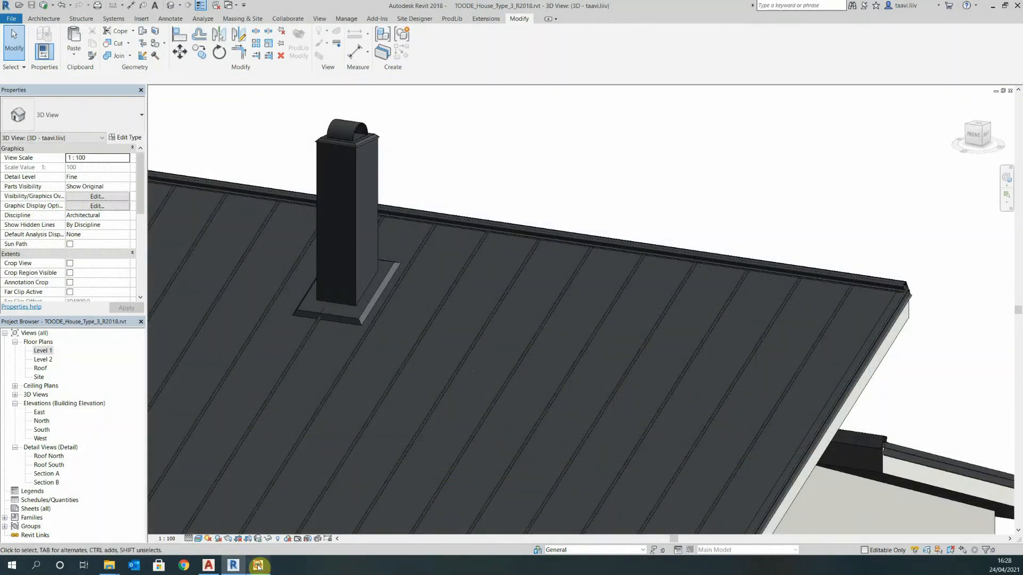
left_click(258, 566)
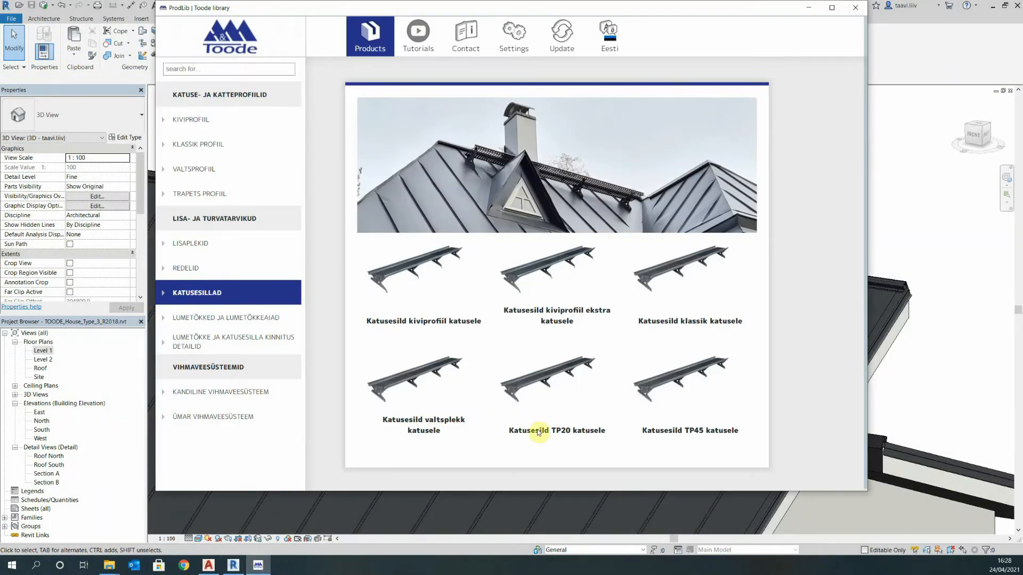
left_click(677, 294)
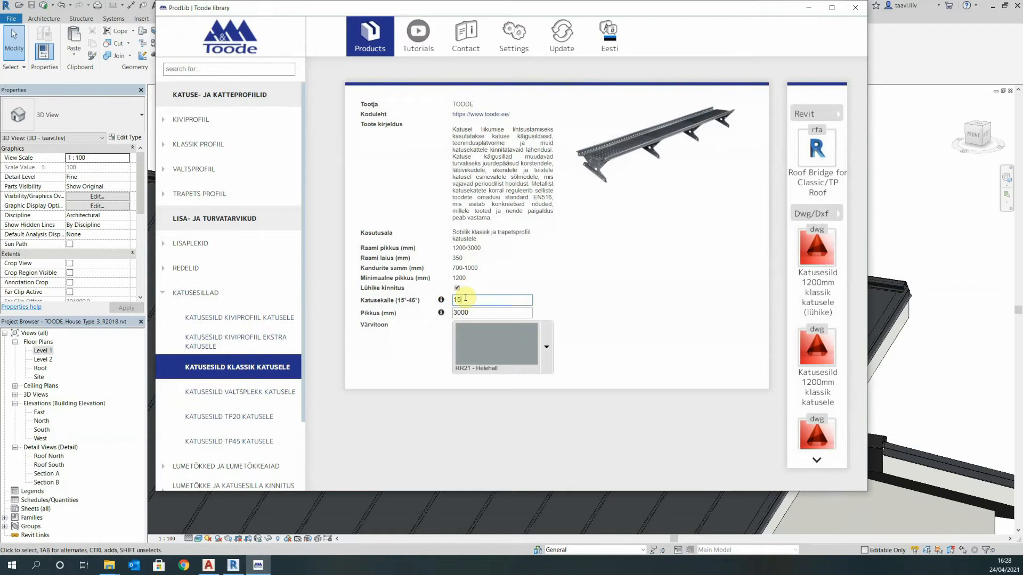
type("30")
type("4000")
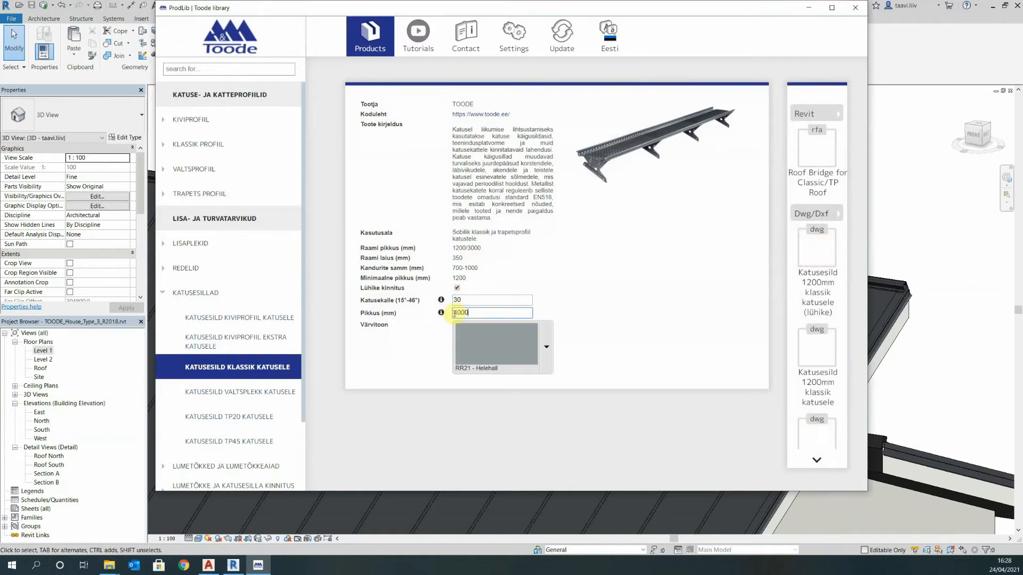
left_click(548, 336)
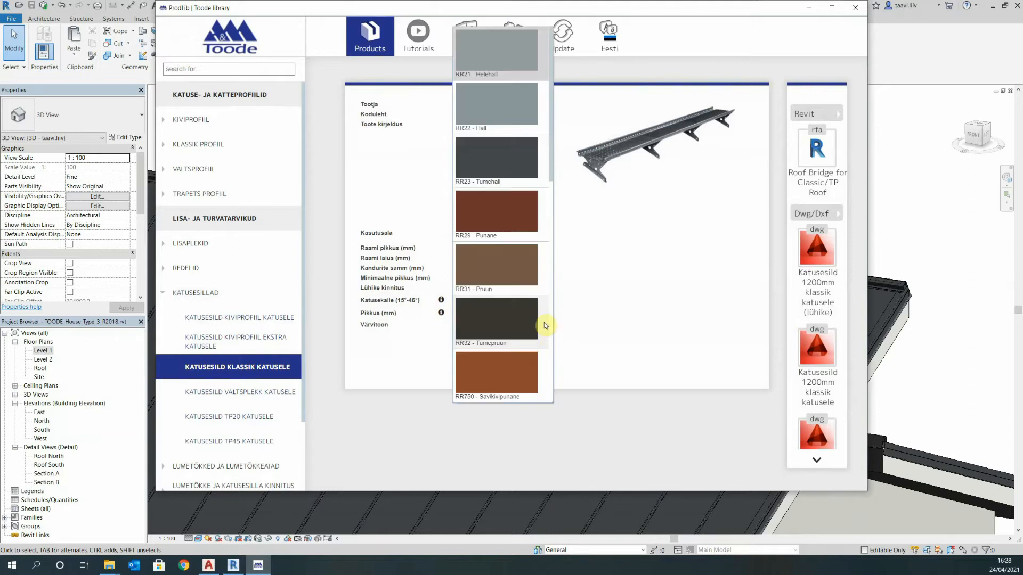
left_click(531, 156)
left_click(797, 156)
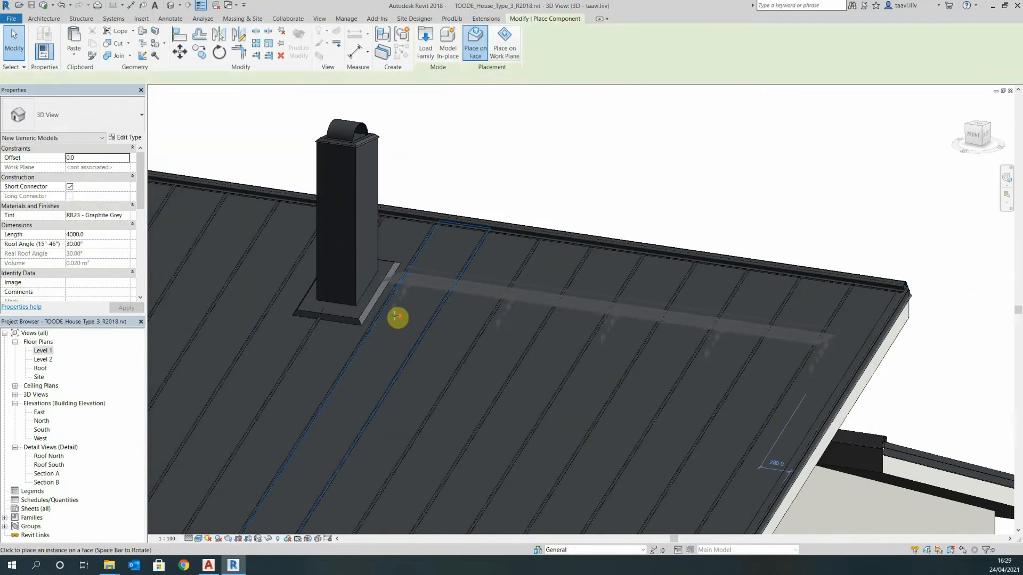
Place the roof bridge on the front roof slope beside the chimney, running towards the gable end, and dismiss the product library.
scroll(390, 307, "up", 5)
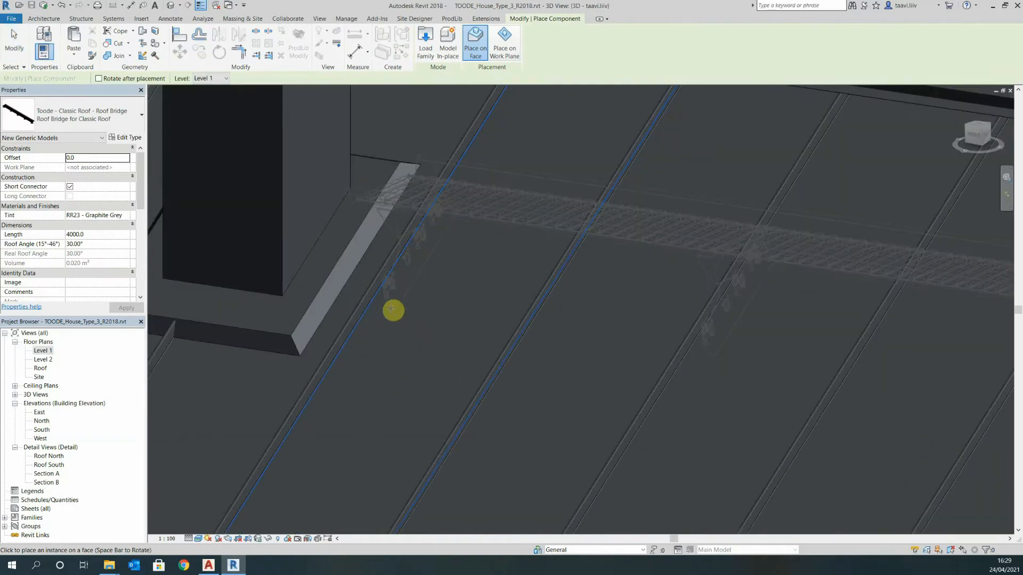
left_click(382, 315)
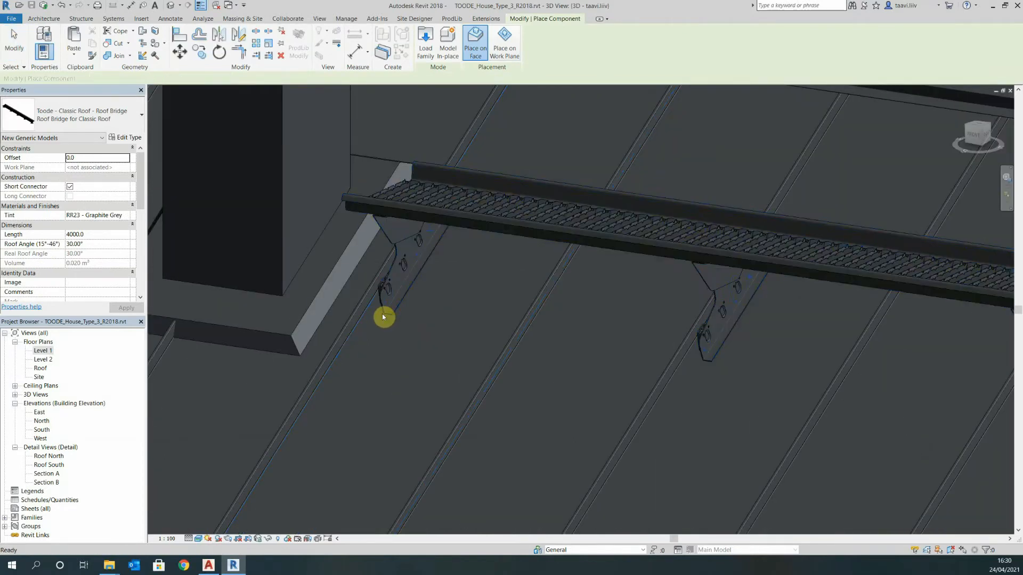
key("Escape")
left_click(854, 7)
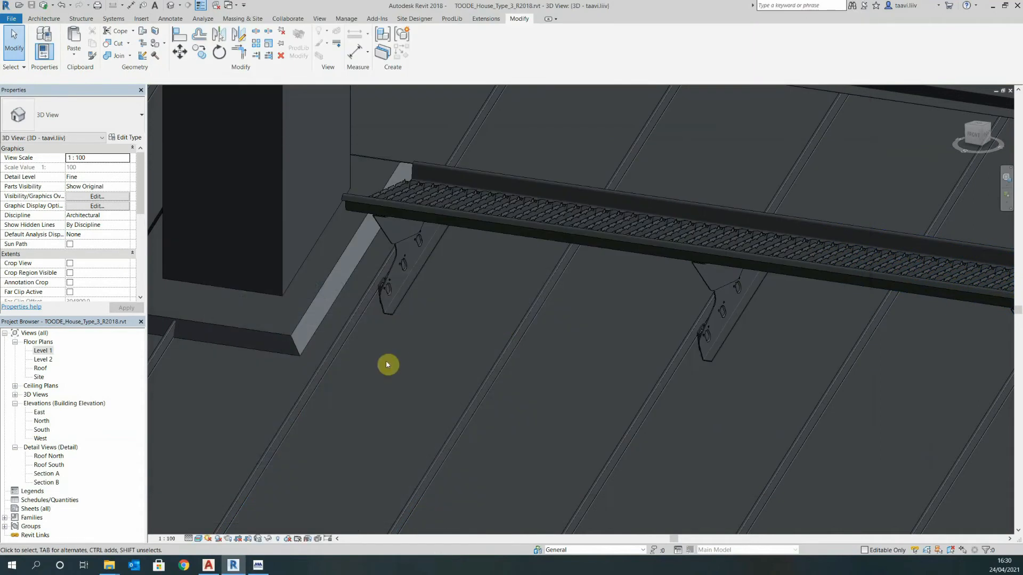
Align the roof bridge's bracket next to the chimney with the adjacent standing seam.
key("a")
key("l")
scroll(373, 315, "up", 5)
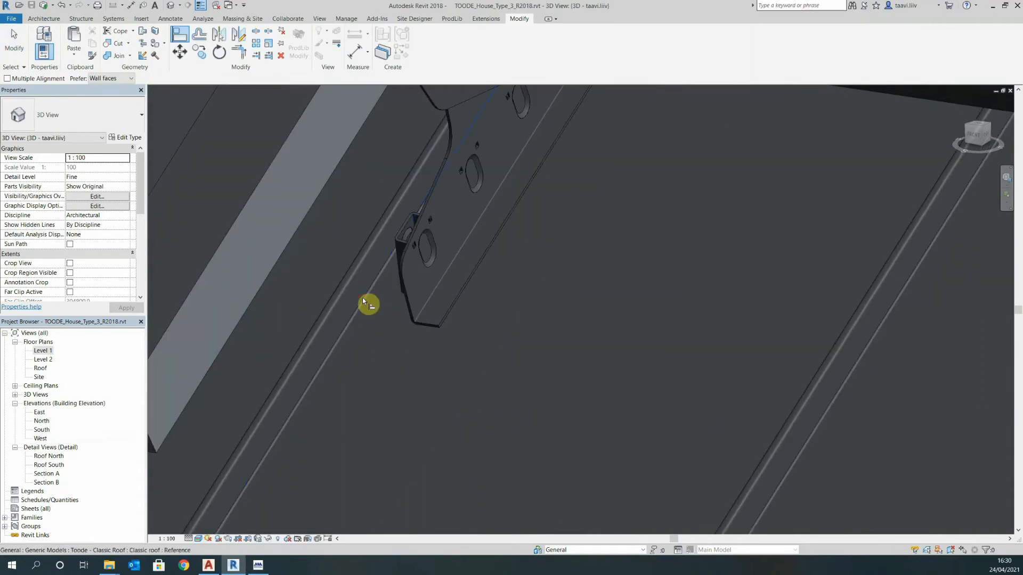
left_click(366, 302)
left_click(414, 313)
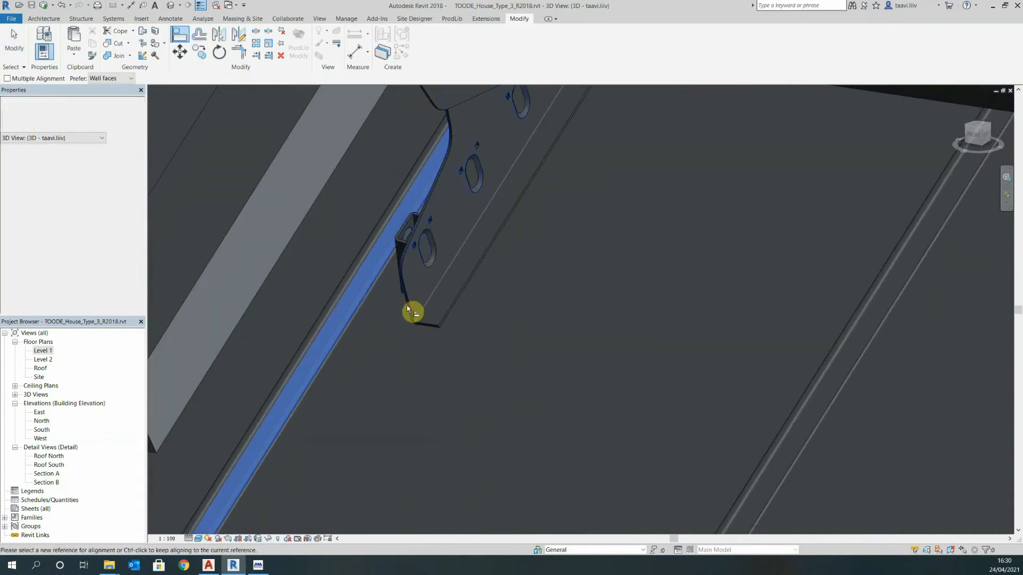
key("Escape")
scroll(424, 360, "down", 3)
scroll(425, 361, "down", 5)
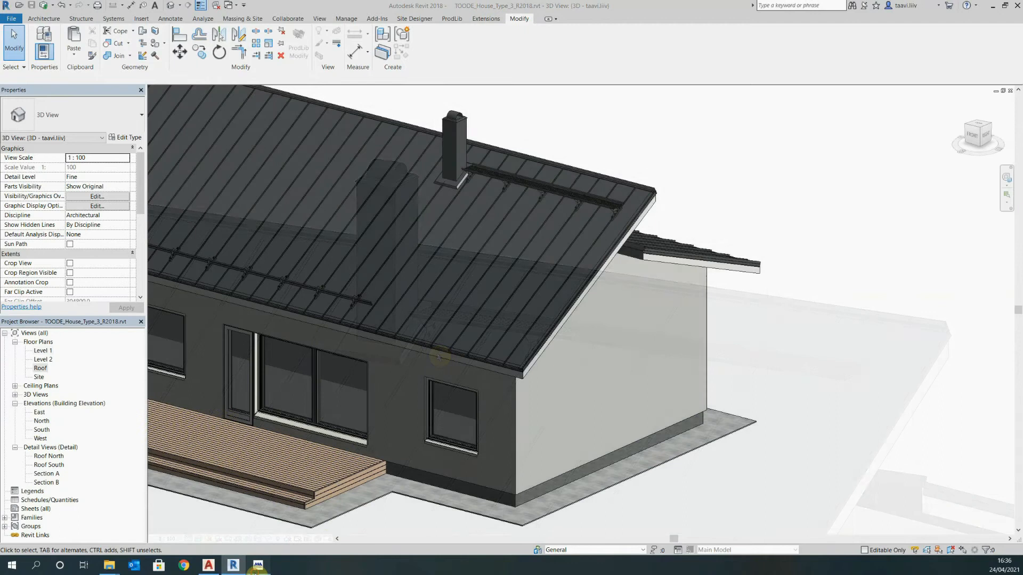
Open the Seina redel - 450 wall ladder, set length 5300 mm, distance from wall 850 mm and colour RR23 - Tumehall, and load it into Revit.
left_click(255, 569)
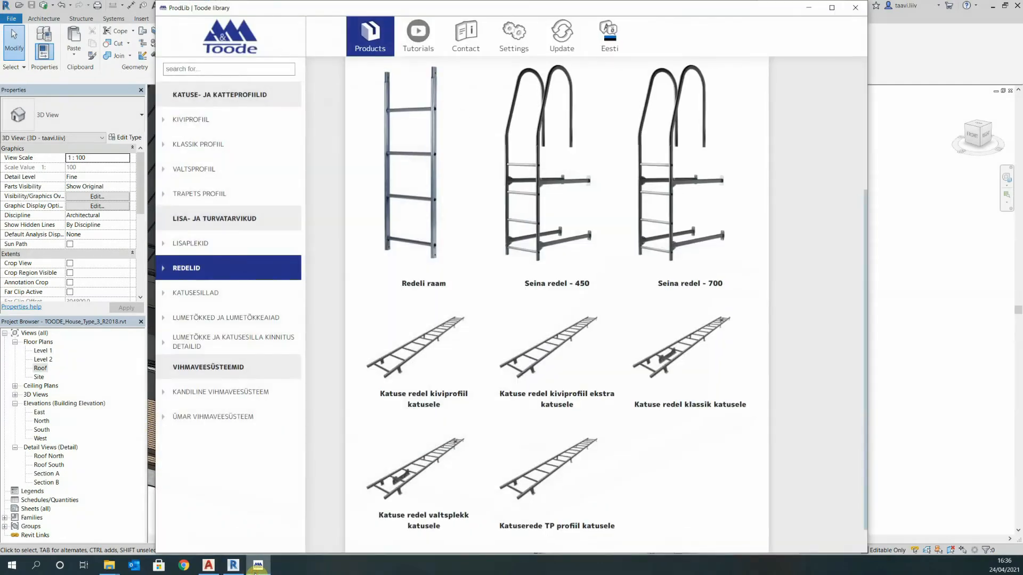
left_click(541, 199)
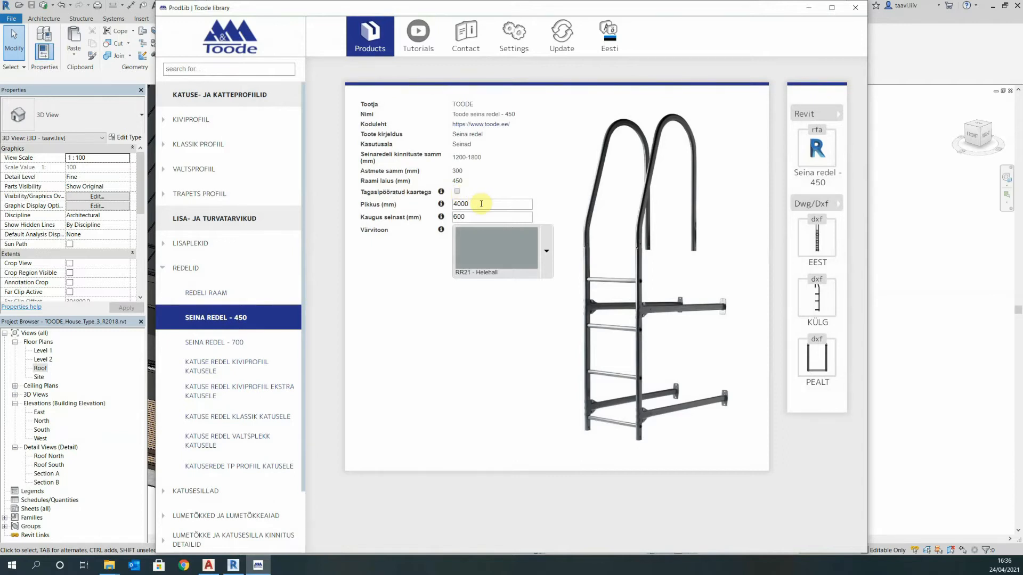
double_click(481, 204)
type("5300")
left_click(485, 219)
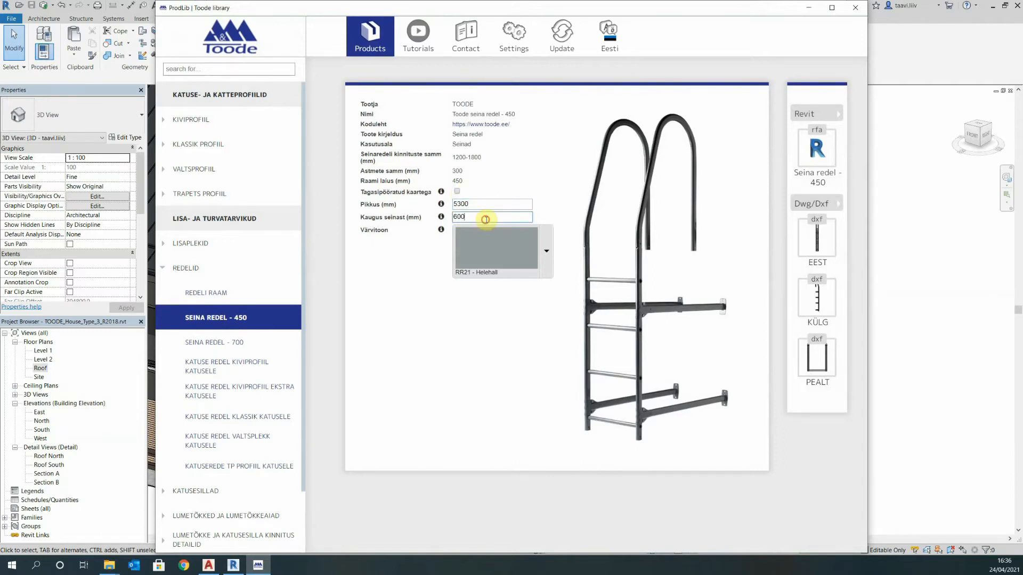
left_click(547, 254)
left_click(521, 164)
left_click(801, 171)
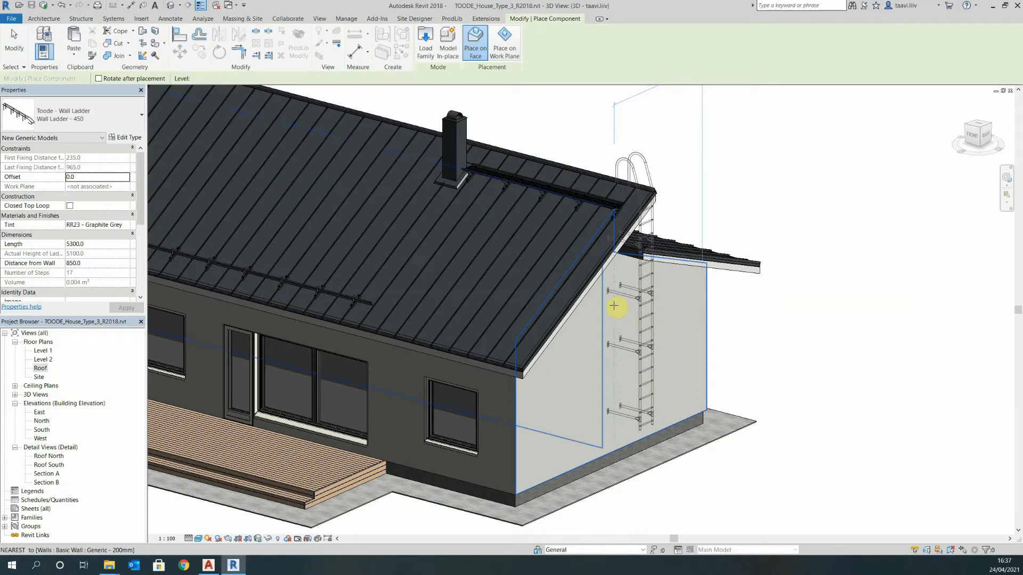
Place the wall ladder on the gable wall and align its centre with the roof bridge's centre line in the Roof floor plan.
left_click(614, 305)
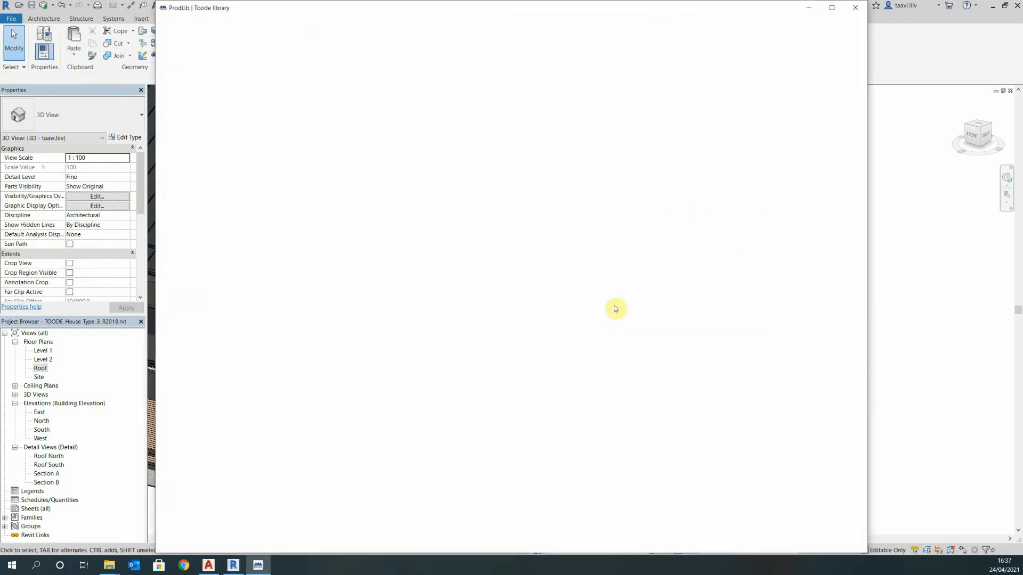
left_click(808, 8)
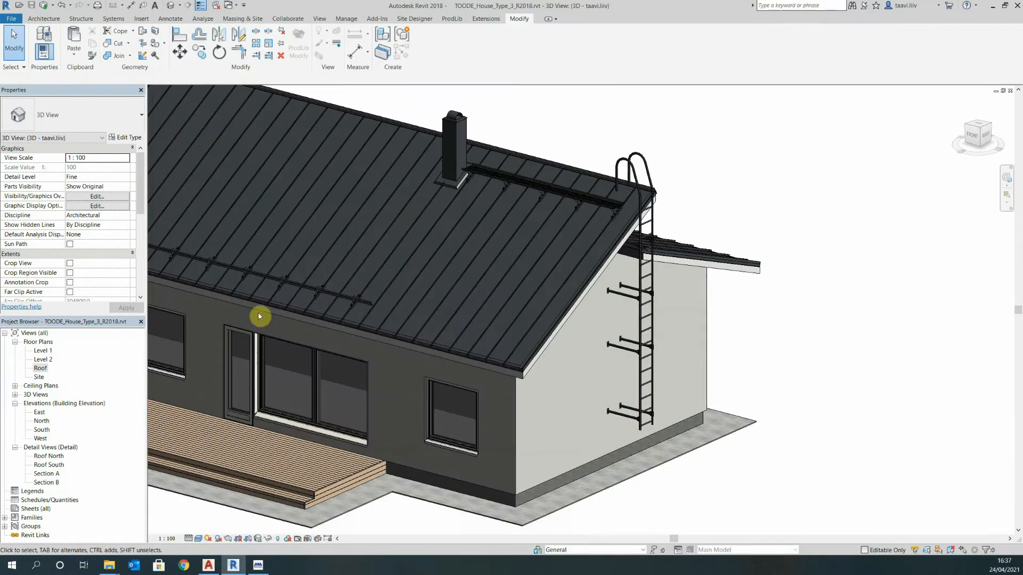
double_click(39, 368)
key("a")
key("l")
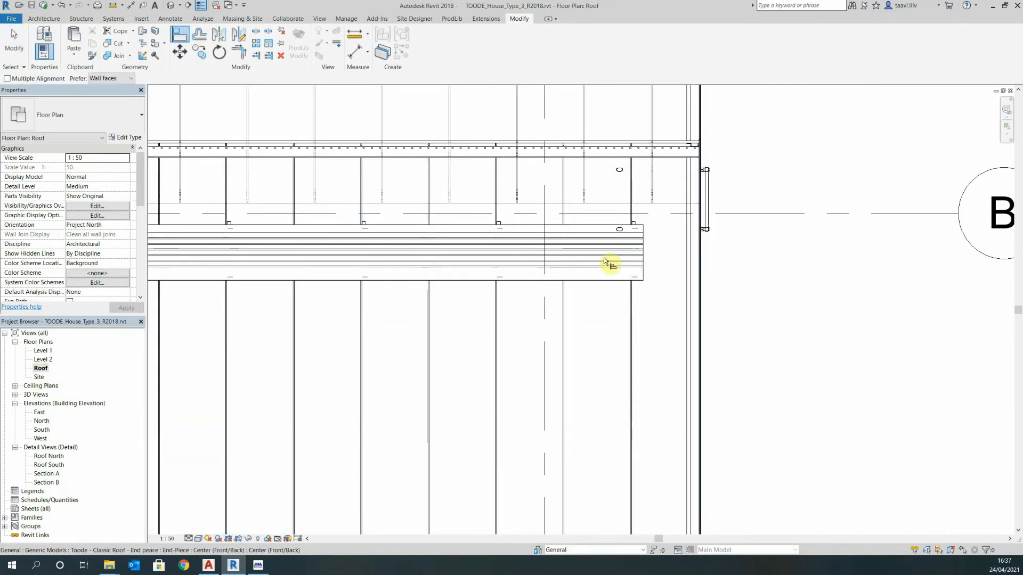
left_click(589, 253)
left_click(713, 205)
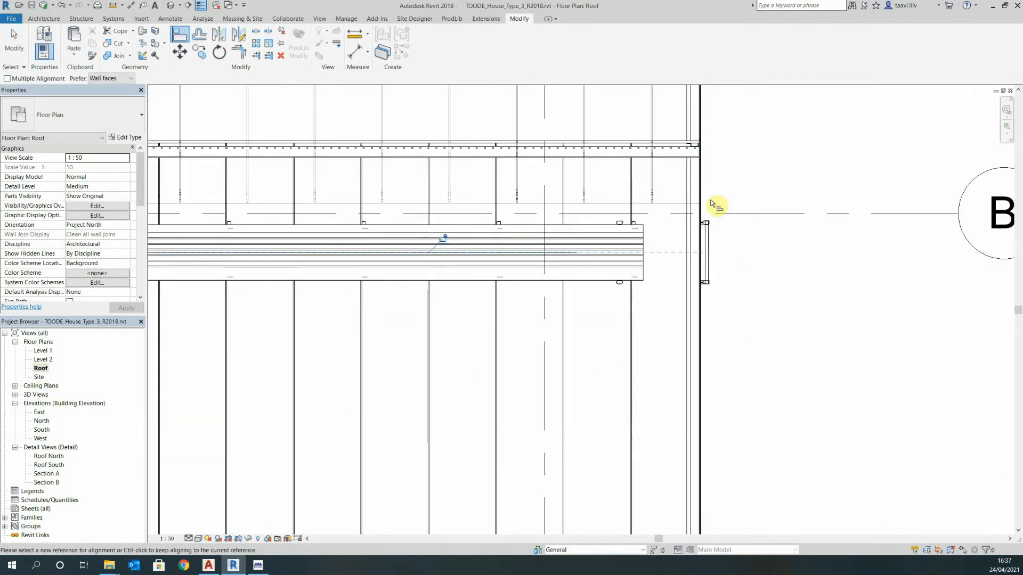
key("Escape")
key("Escape")
Lower the wall ladder slightly along the gable wall in the 3D view so its top loops sit closer to the roof bridge.
left_click(170, 6)
middle_click_drag(700, 223, 436, 292, "shift")
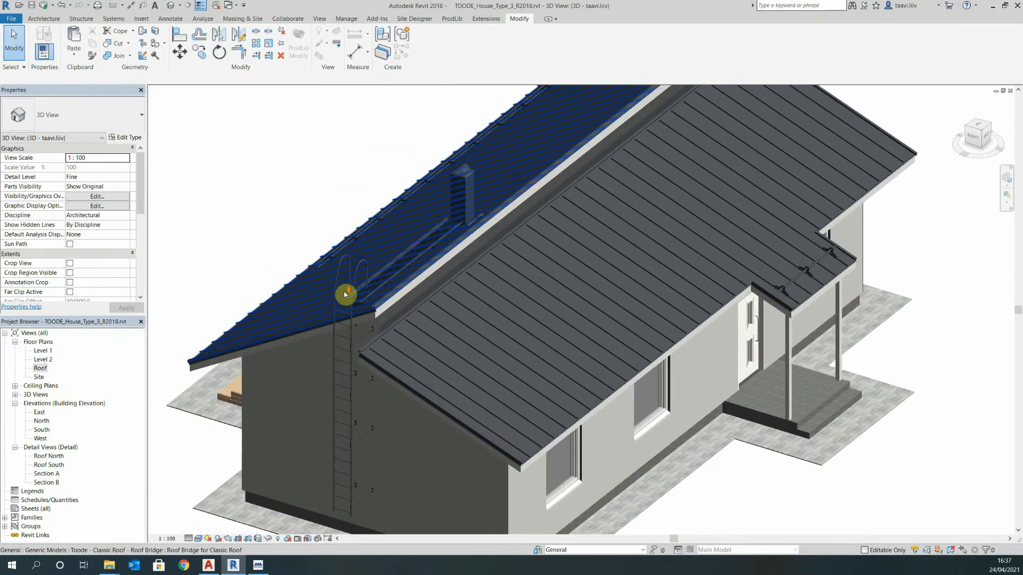
scroll(344, 292, "up", 6)
left_click(338, 250)
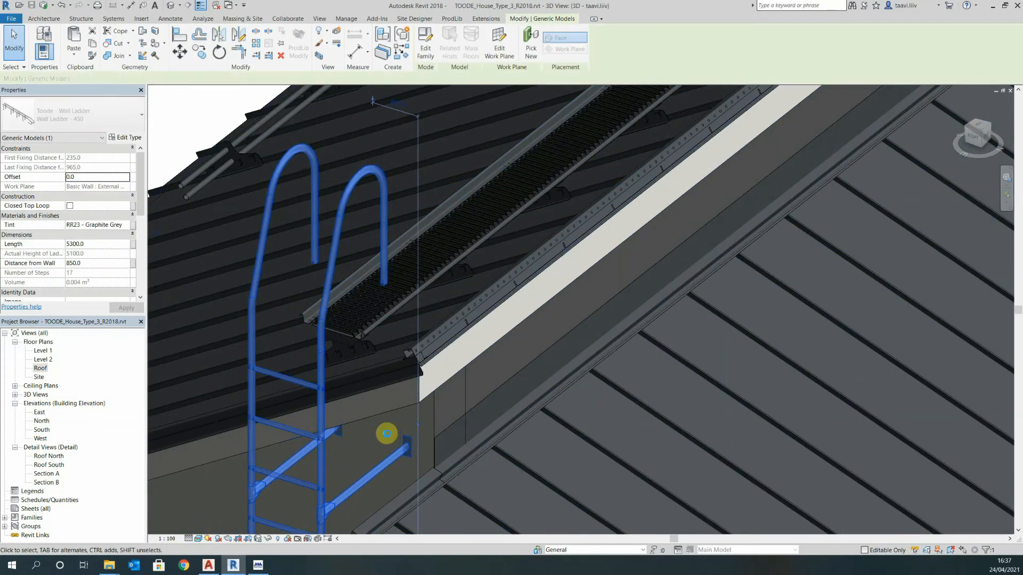
key("Down")
key("Down")
key("Down")
key("Down")
key("Down")
key("Down")
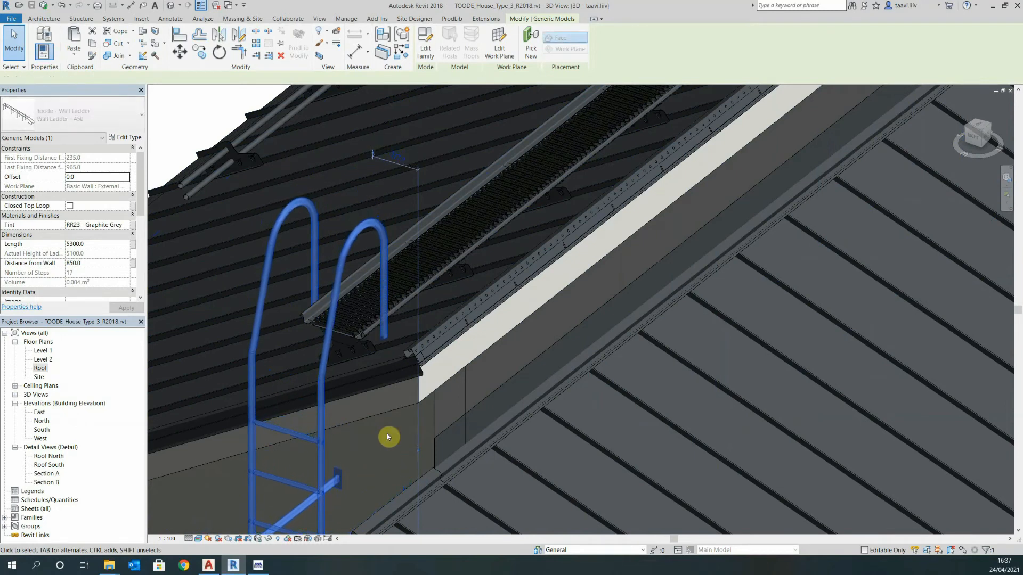
key("Escape")
scroll(387, 437, "down", 10)
middle_click_drag(449, 512, 750, 438, "shift")
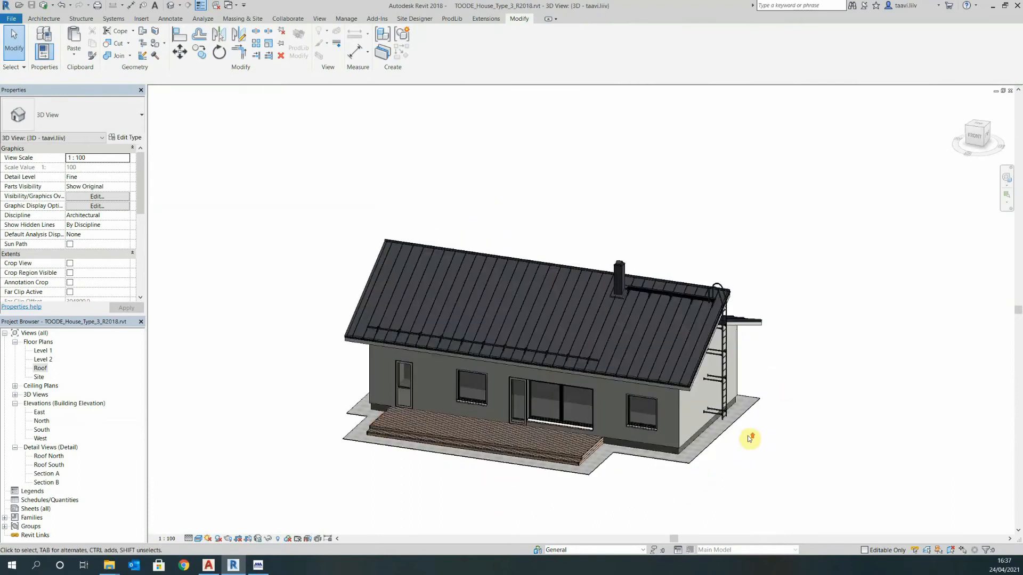
Open the Katuse redel klassik katusele roof ladder in ProdLib, set length 4000 mm, roof slope 30 and colour RR23 - Tumehall, and load it into Revit.
scroll(750, 438, "up", 4)
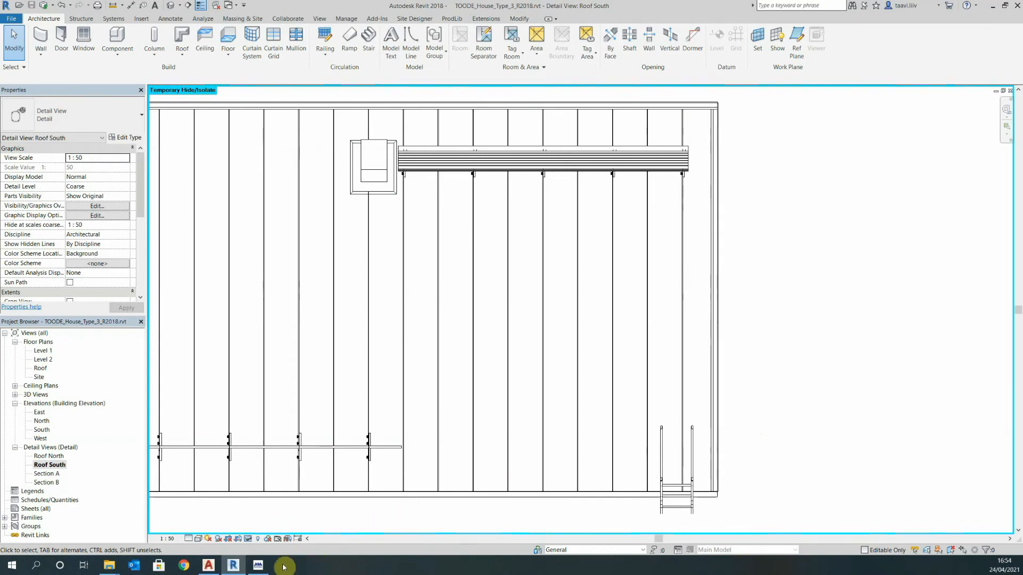
left_click(258, 566)
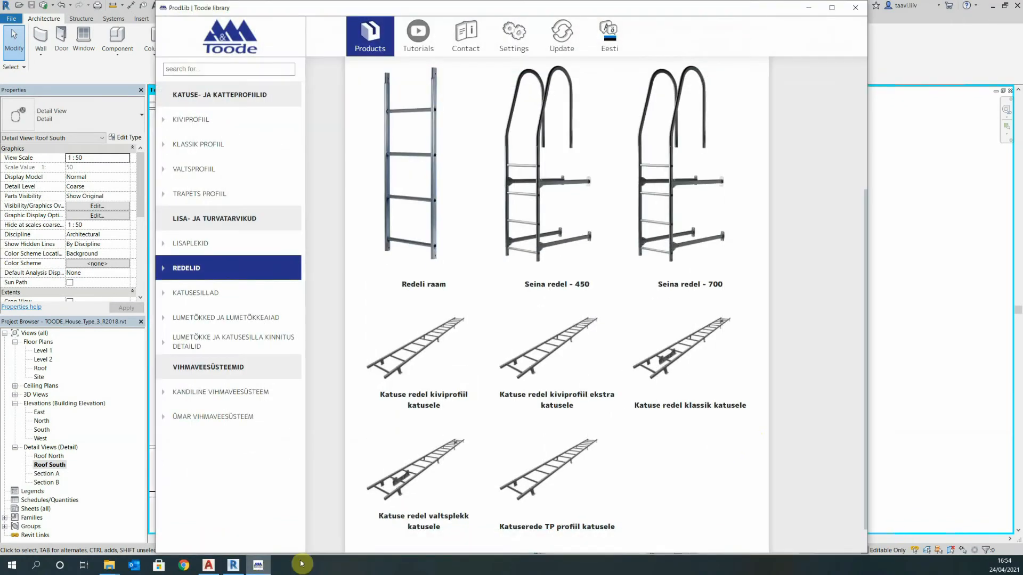
left_click(695, 383)
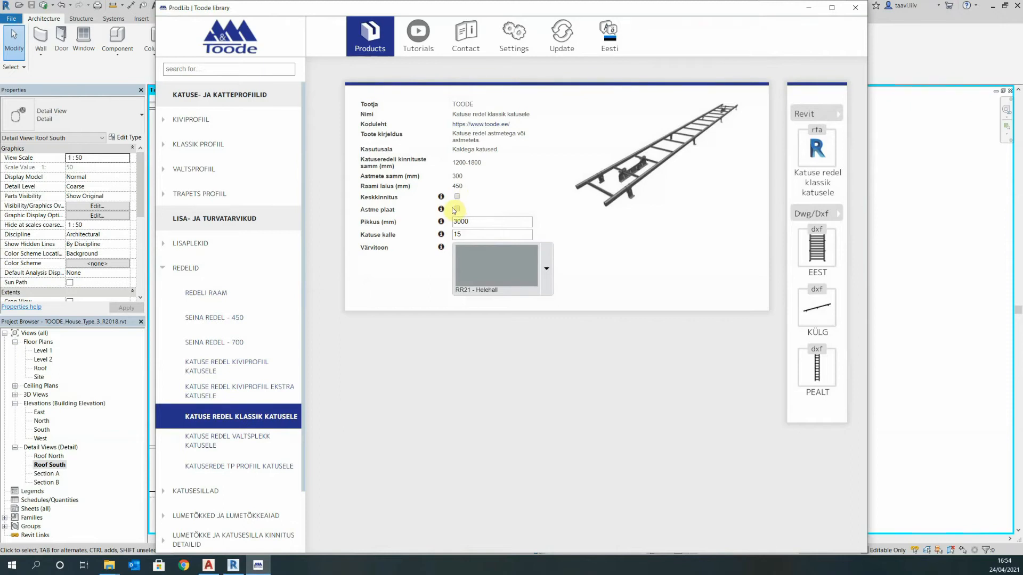
mouse_move(442, 209)
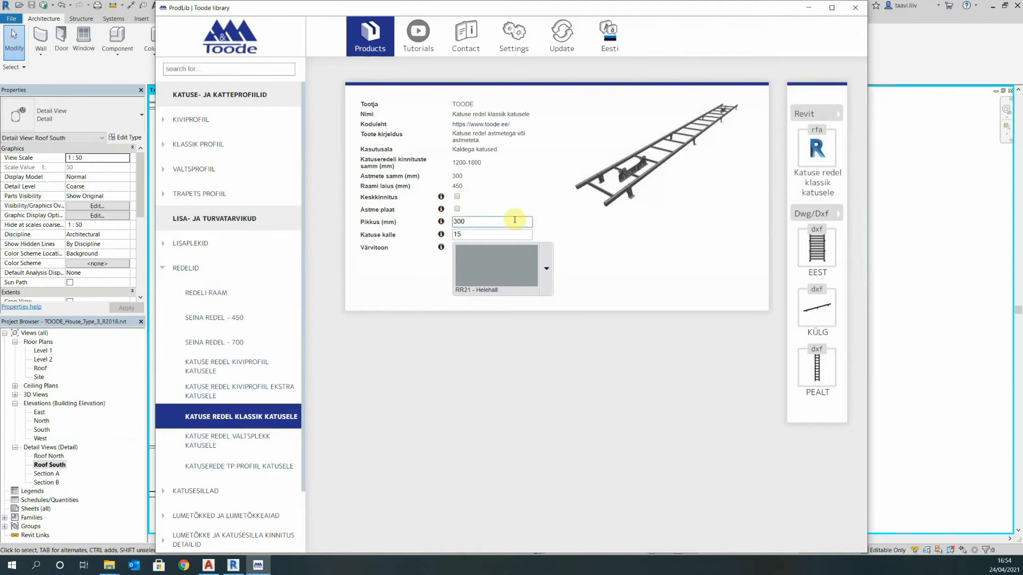
key("BackSpace")
key("BackSpace")
key("BackSpace")
type("4000")
double_click(518, 233)
type("30")
left_click(557, 261)
left_click(532, 171)
left_click(816, 150)
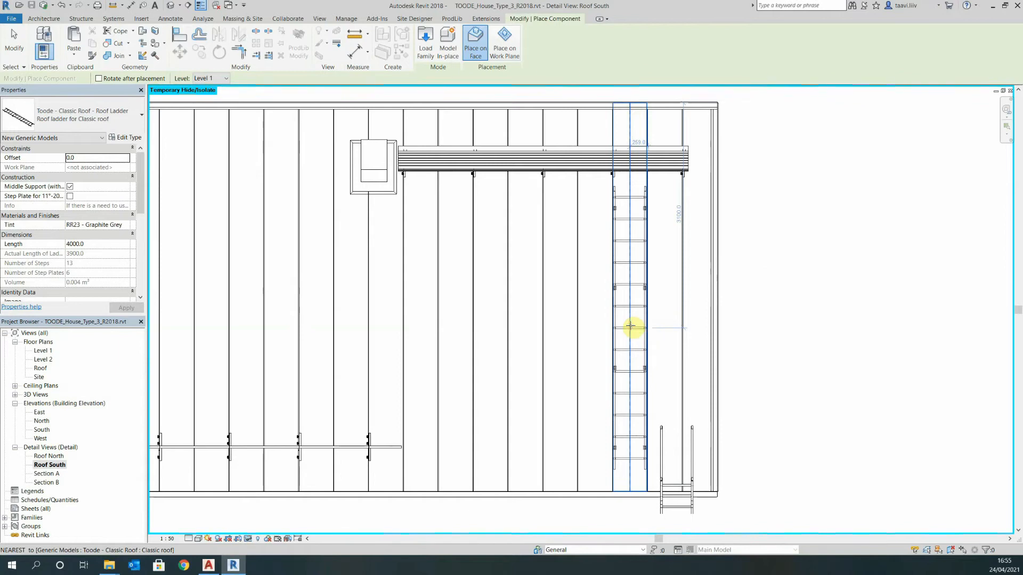
Place the roof ladder on the roof slope below the roof bridge in the Roof South view and enable its middle support.
left_click(630, 325)
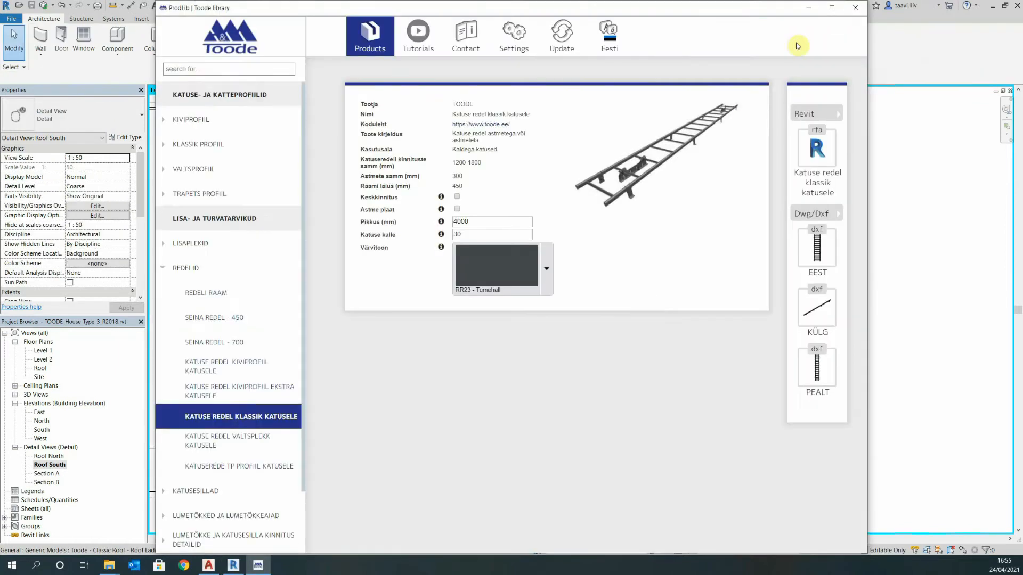
left_click(809, 10)
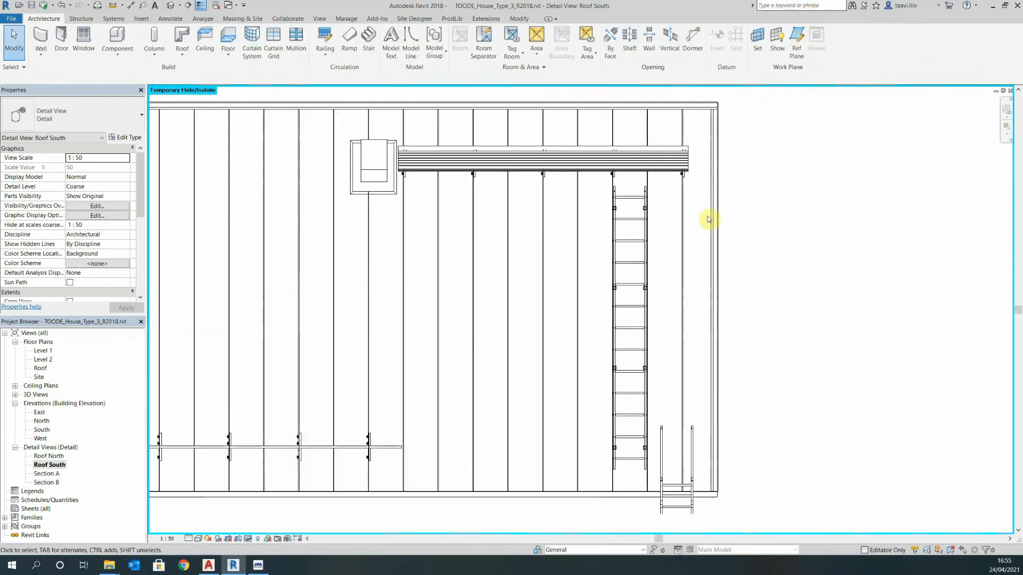
left_click(642, 310)
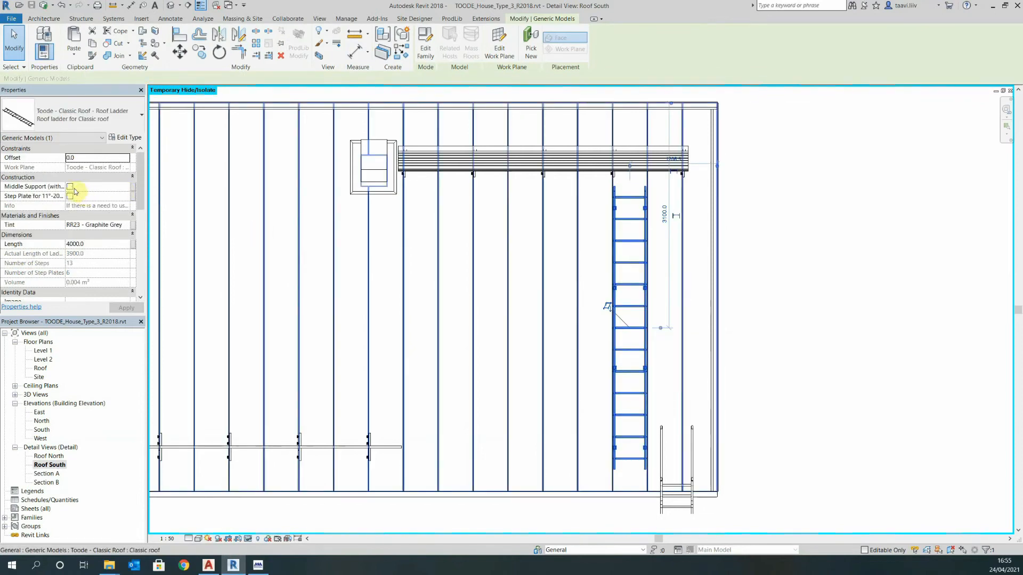
left_click(69, 187)
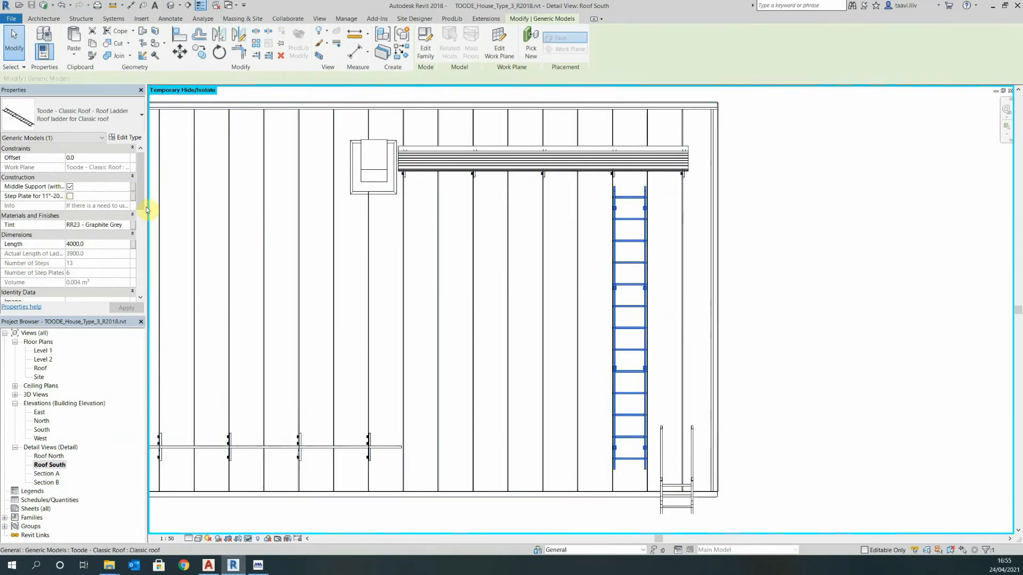
left_click(661, 336)
Align the roof ladder's middle support with the adjacent standing seam towards the gable.
scroll(659, 335, "up", 5)
scroll(659, 335, "up", 2)
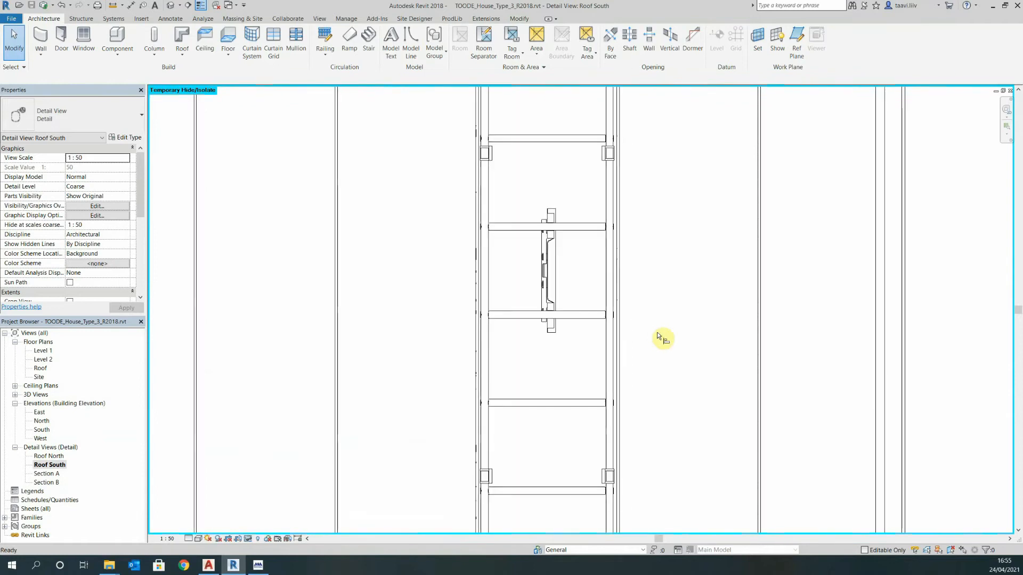
key("a")
key("l")
left_click(622, 303)
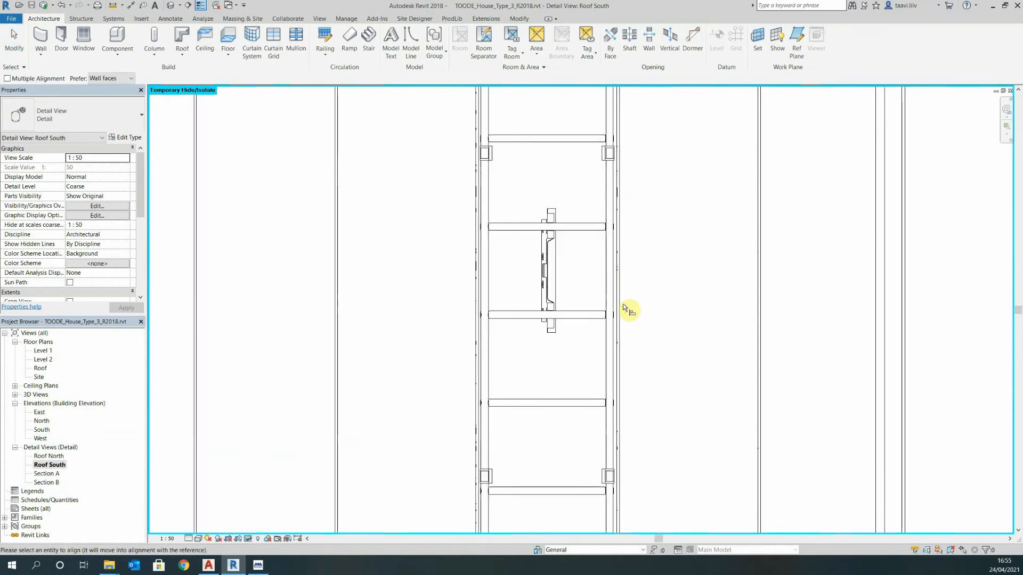
left_click(548, 352)
key("Escape")
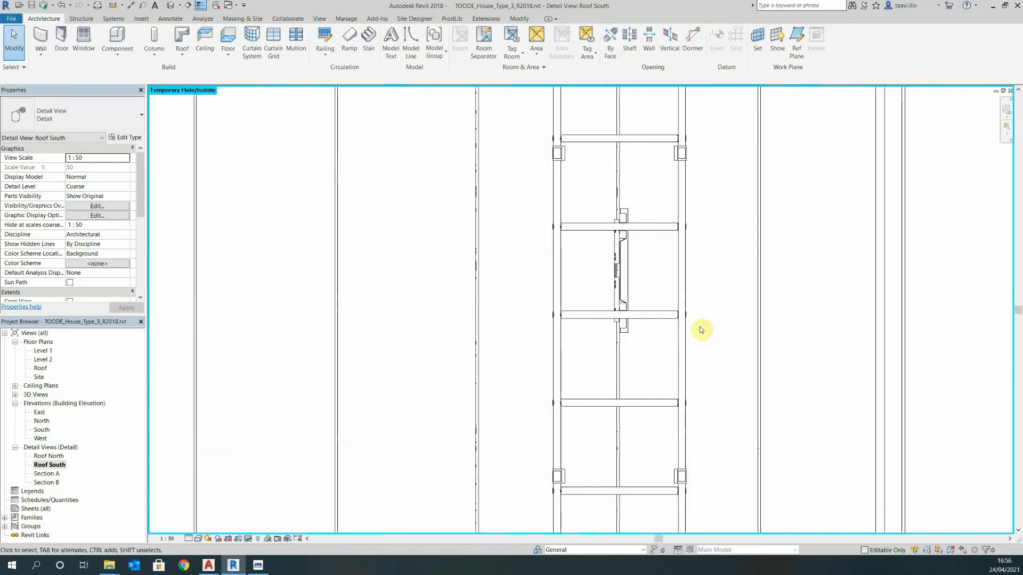
Align the wall ladder's centre with the centre line of the roof ladder.
scroll(701, 331, "down", 6)
scroll(767, 506, "up", 3)
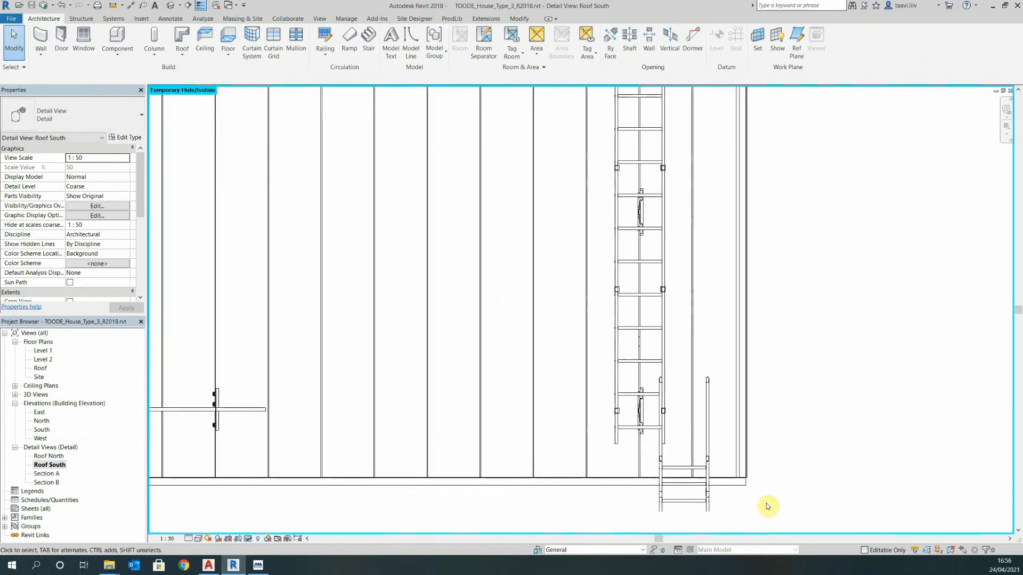
key("a")
key("l")
left_click(644, 288)
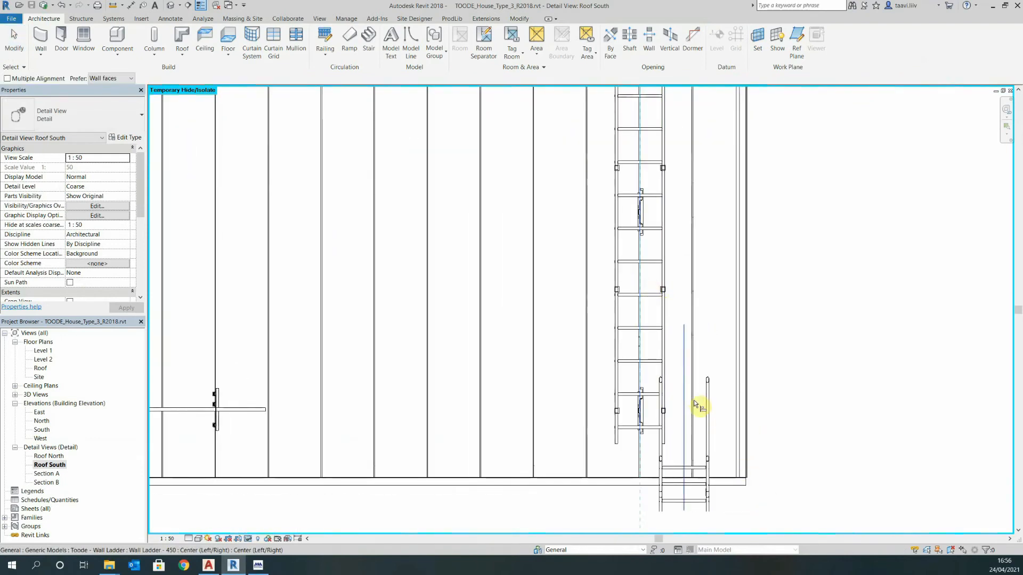
left_click(685, 413)
key("Escape")
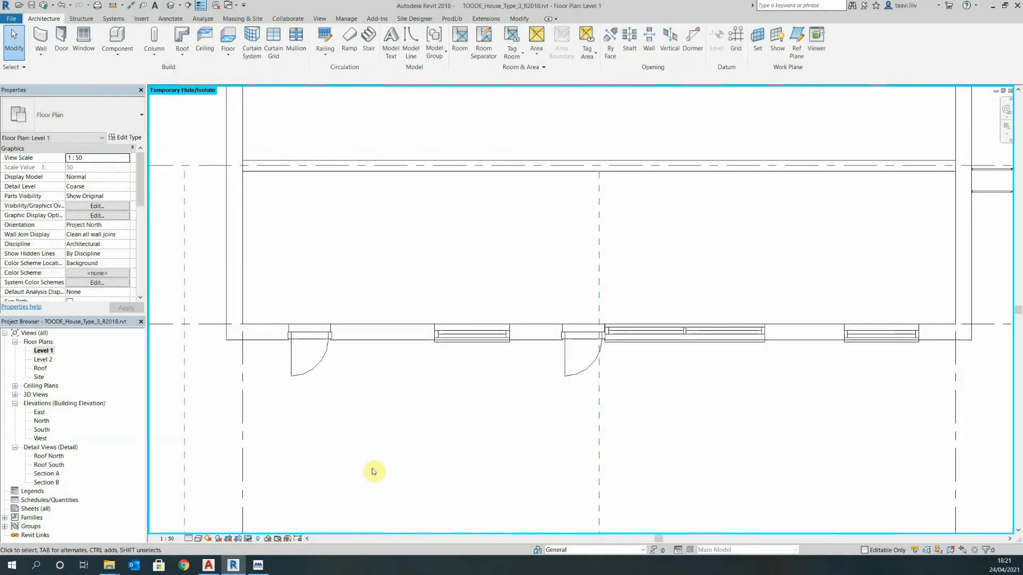
Load the Ümar vihmaveesüsteem from ProdLib with eave width 795 mm, gutter length 7850 mm, gutter height from ground 3420 mm and colour RR20 - Valge.
left_click(261, 564)
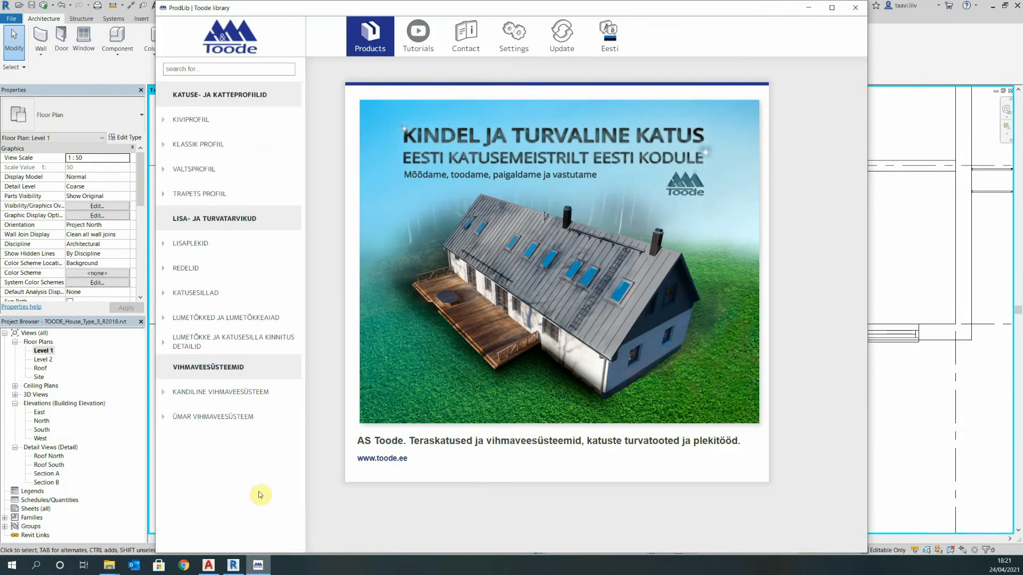
left_click(235, 416)
left_click(409, 346)
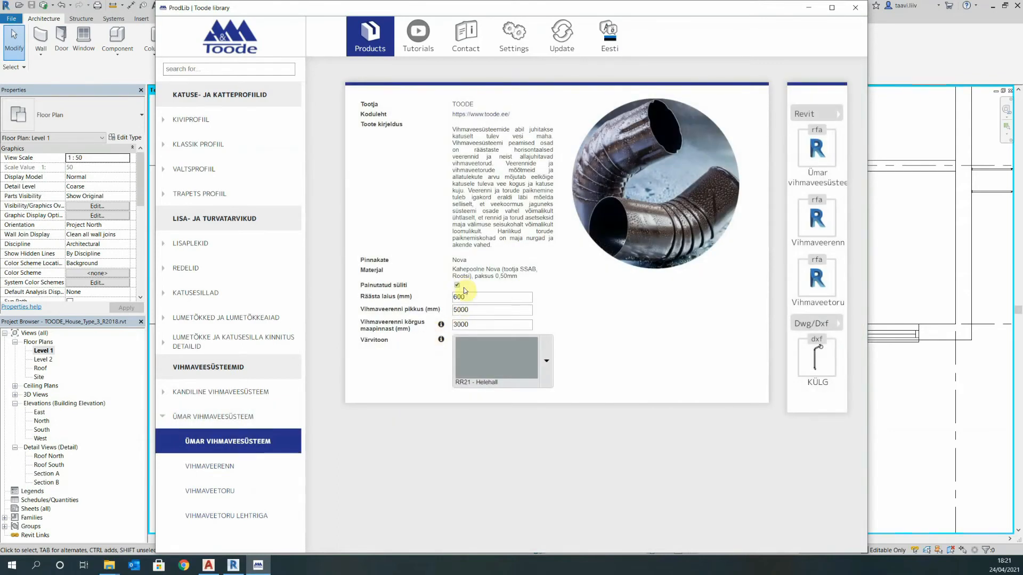
key("BackSpace")
key("BackSpace")
key("BackSpace")
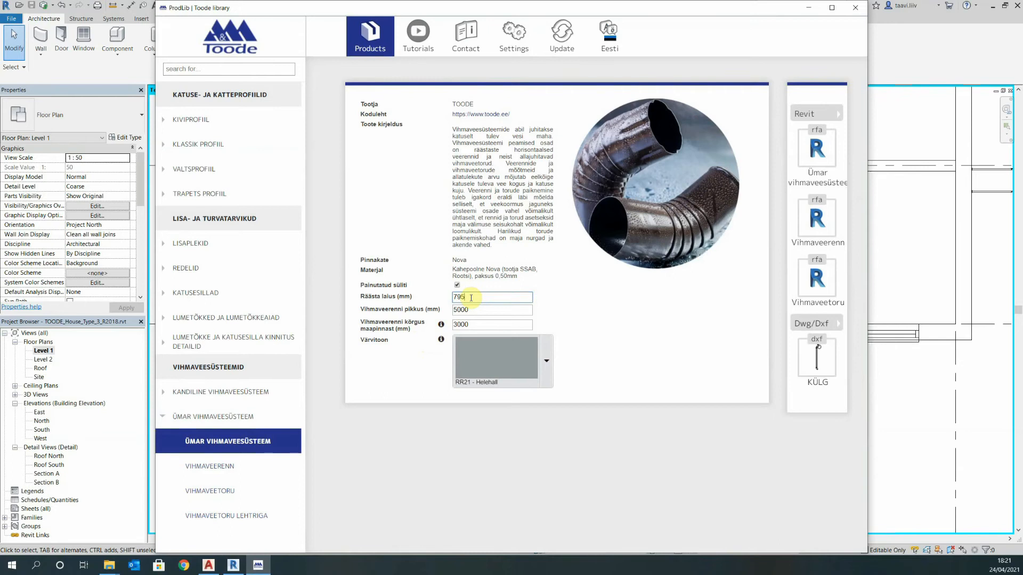
left_click(480, 311)
type("7850")
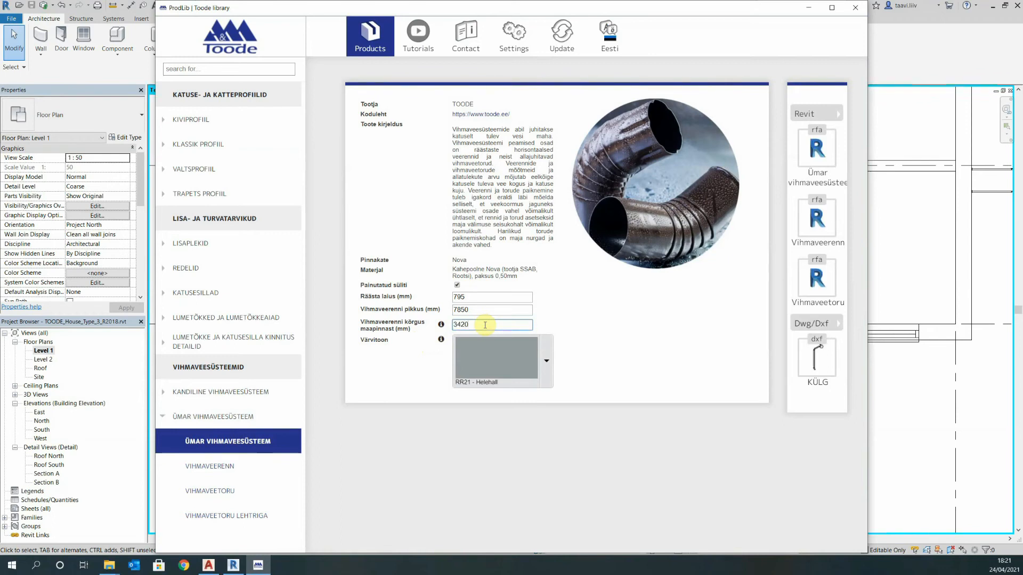
left_click(536, 353)
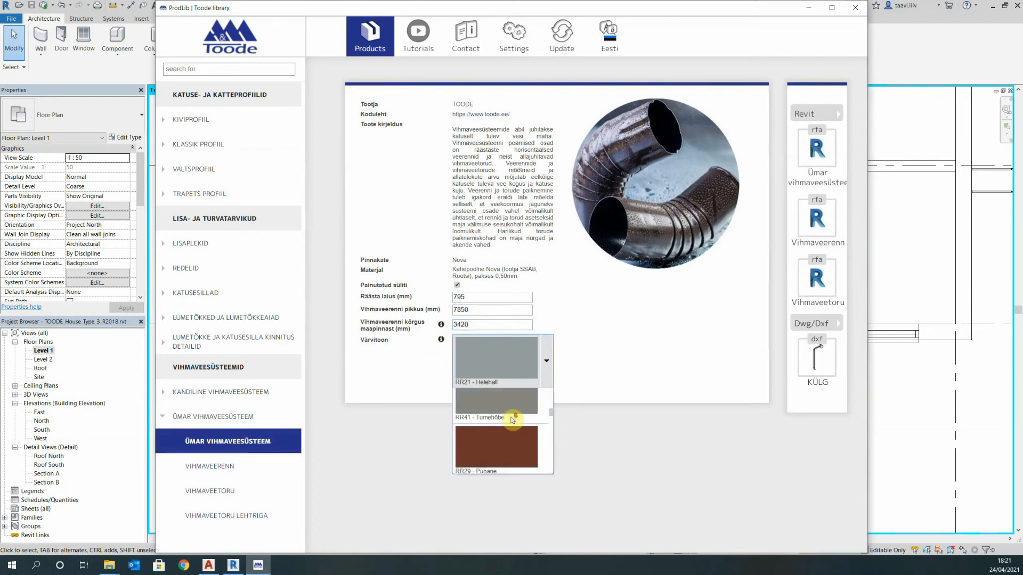
scroll(512, 419, "down", 3)
left_click(511, 419)
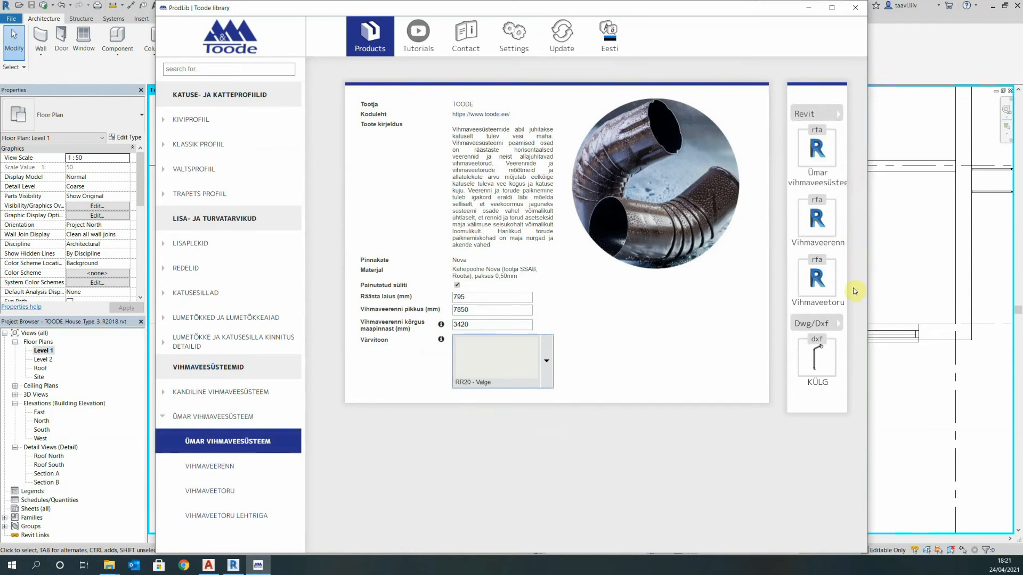
left_click(815, 151)
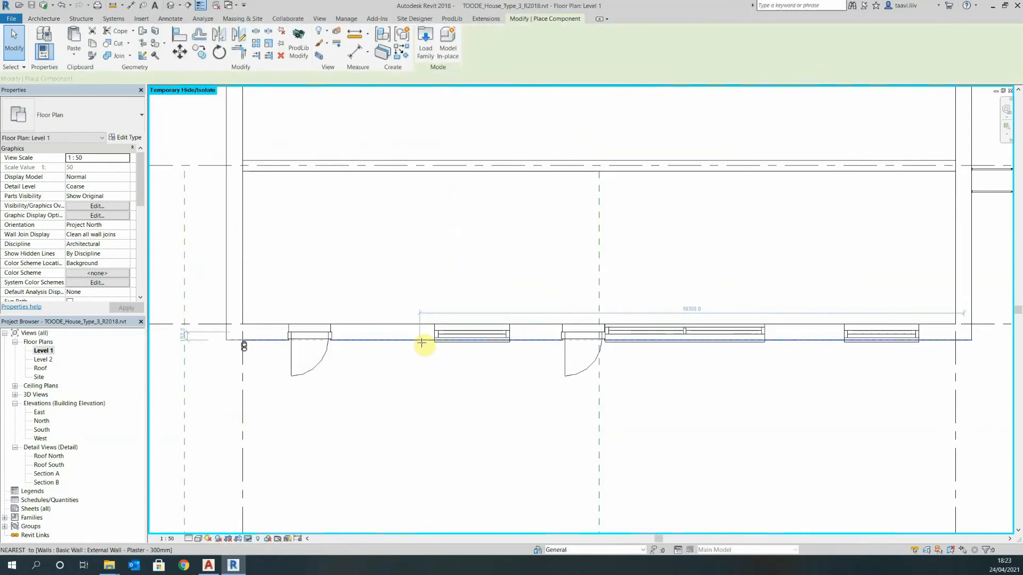
Place the round rainwater system on the front wall's outer face near grid line 1 in the Level 1 floor plan.
key("Escape")
key("Escape")
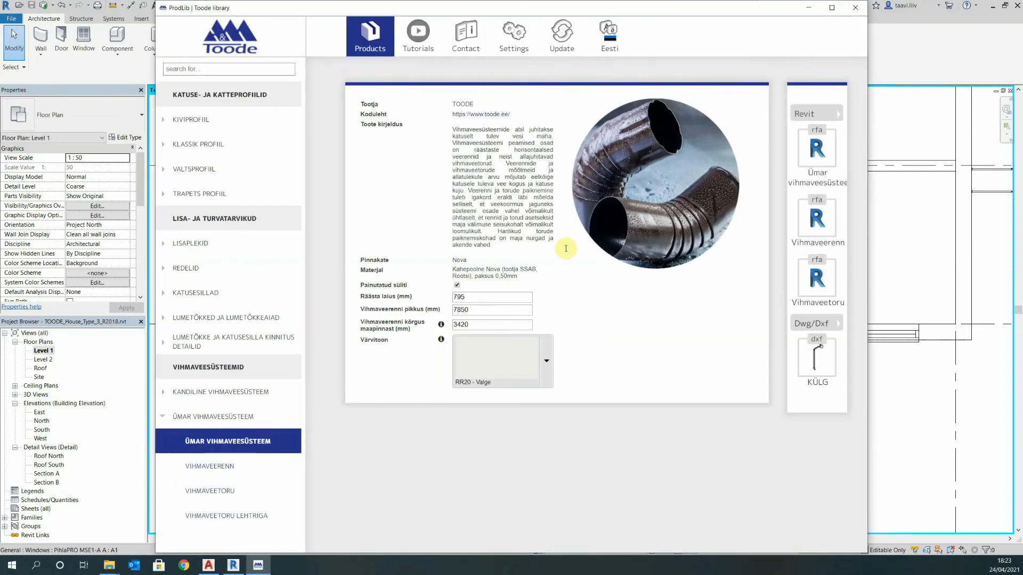
left_click(811, 9)
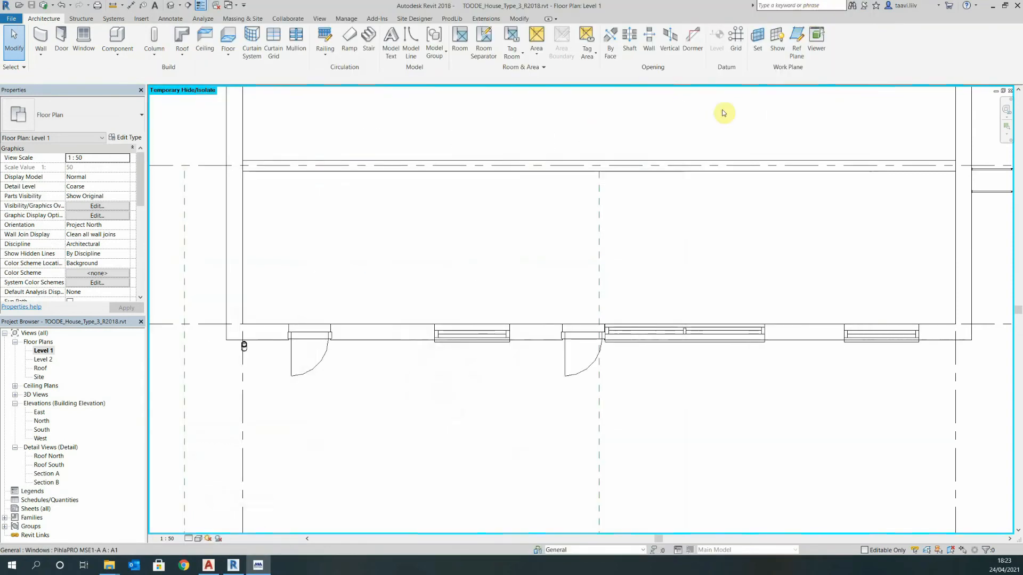
Set the rainwater system's offset to -300 and extend the gutter's left end to the roof edge reference plane in the South elevation.
left_click(245, 347)
double_click(41, 430)
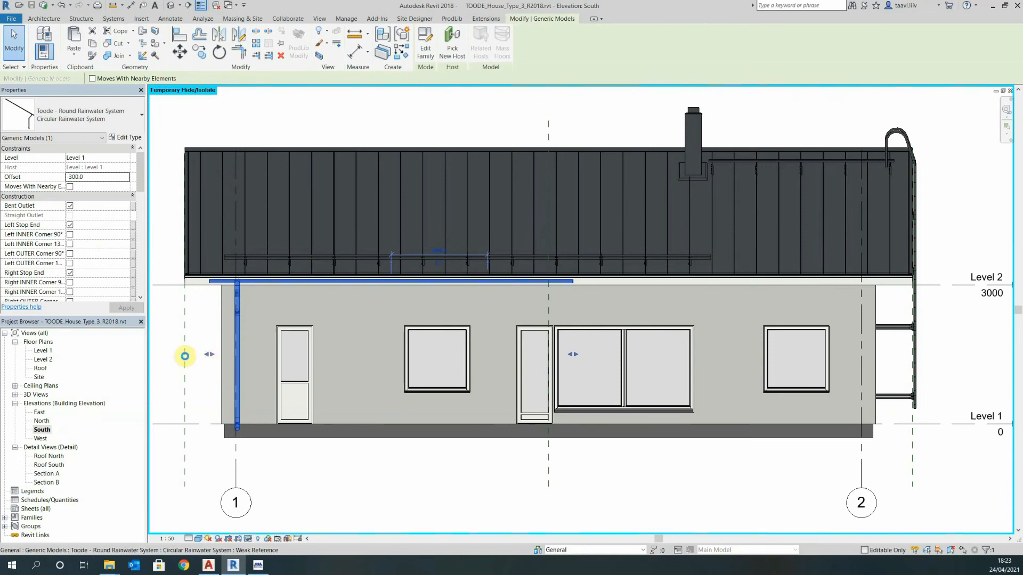
left_click(373, 461)
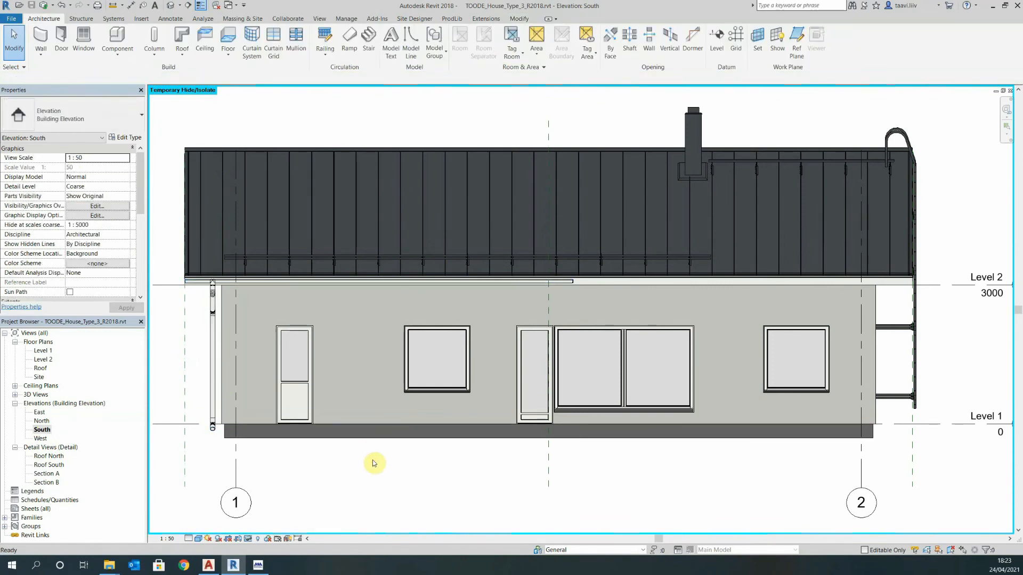
Align the gutter's right end with the reference plane at the middle of the house.
key("a")
key("l")
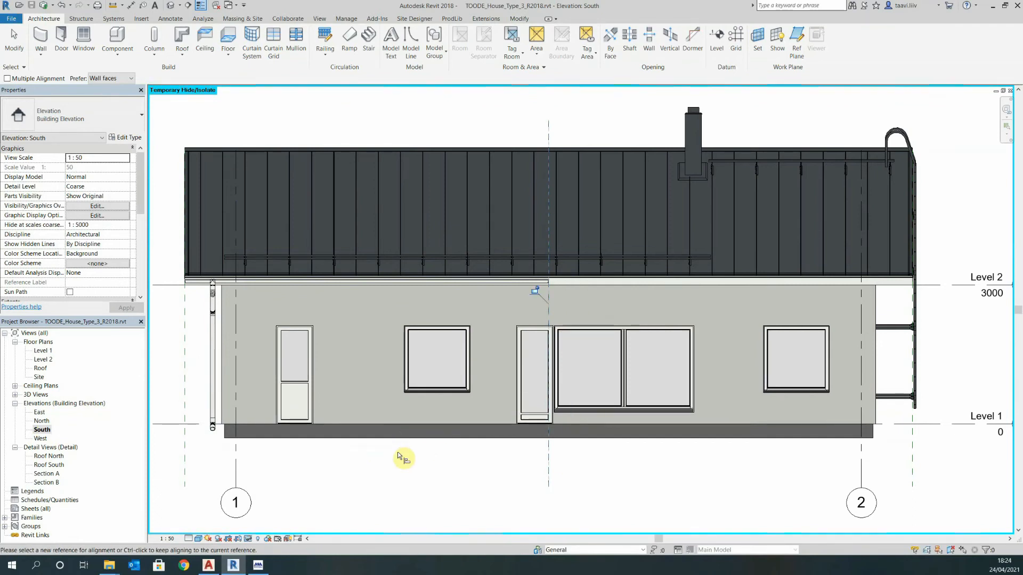
key("Escape")
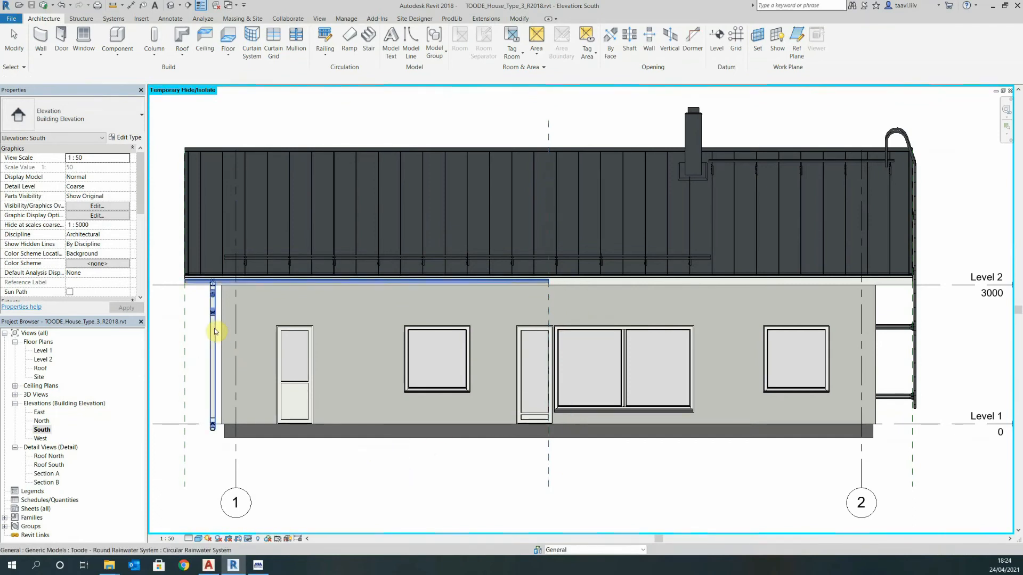
Set the rainwater system's downpipe distance to 1000 mm.
left_click(215, 331)
scroll(122, 256, "down", 7)
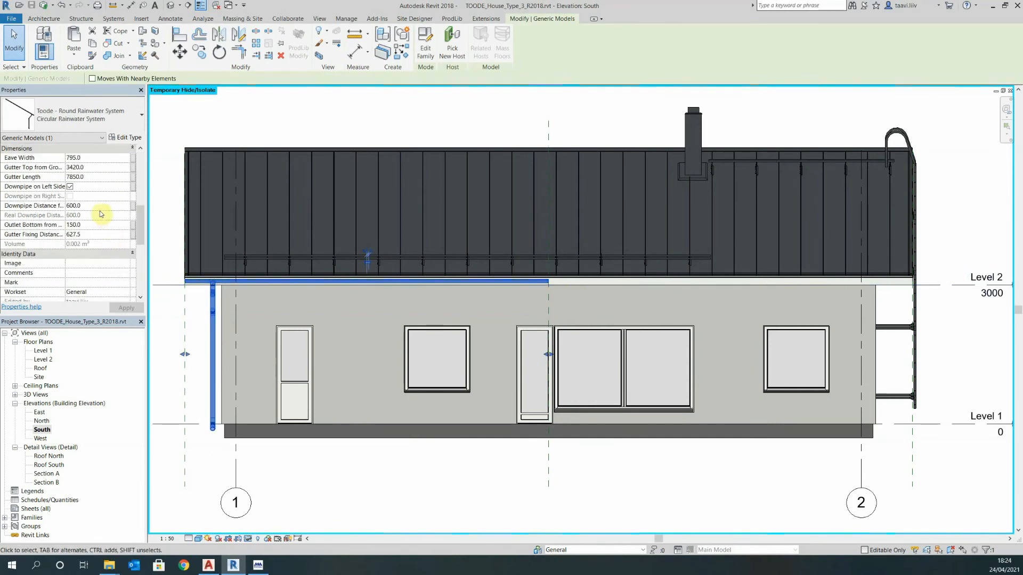
left_click(99, 207)
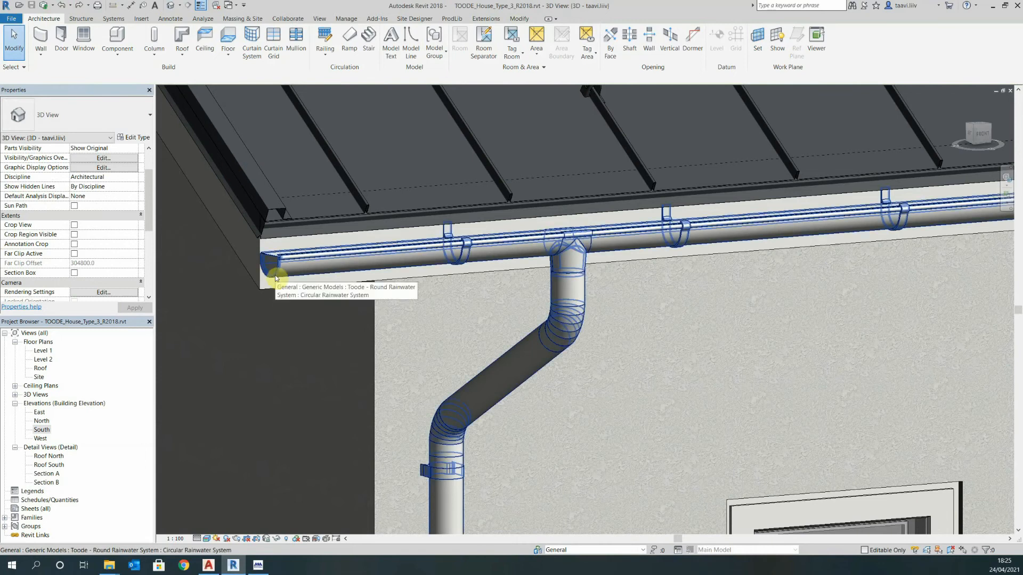
Set the rainwater system's gutter fixing distance to 150 mm in the 3D view.
left_click(277, 278)
scroll(123, 265, "down", 1)
left_click(115, 263)
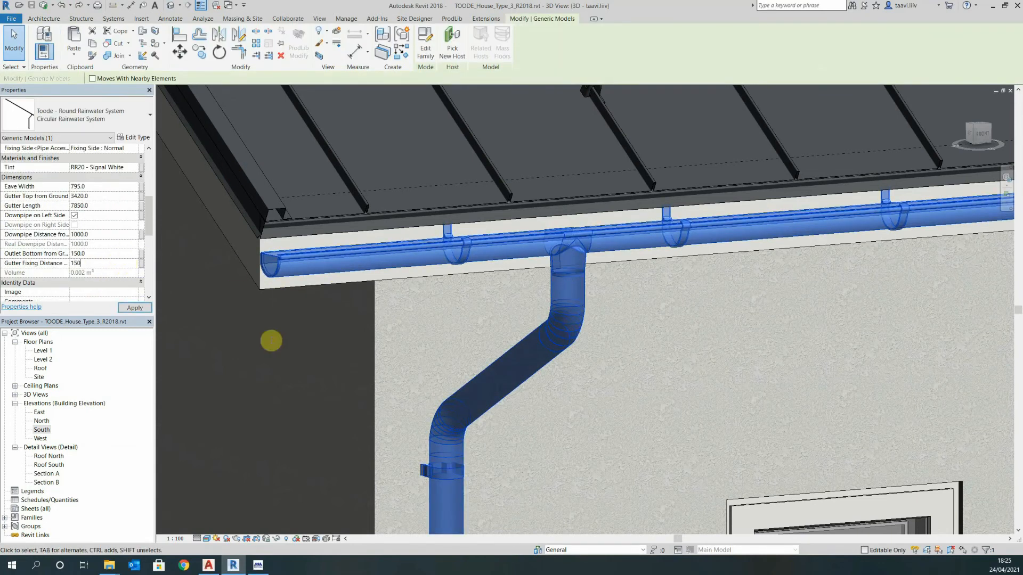
left_click(249, 336)
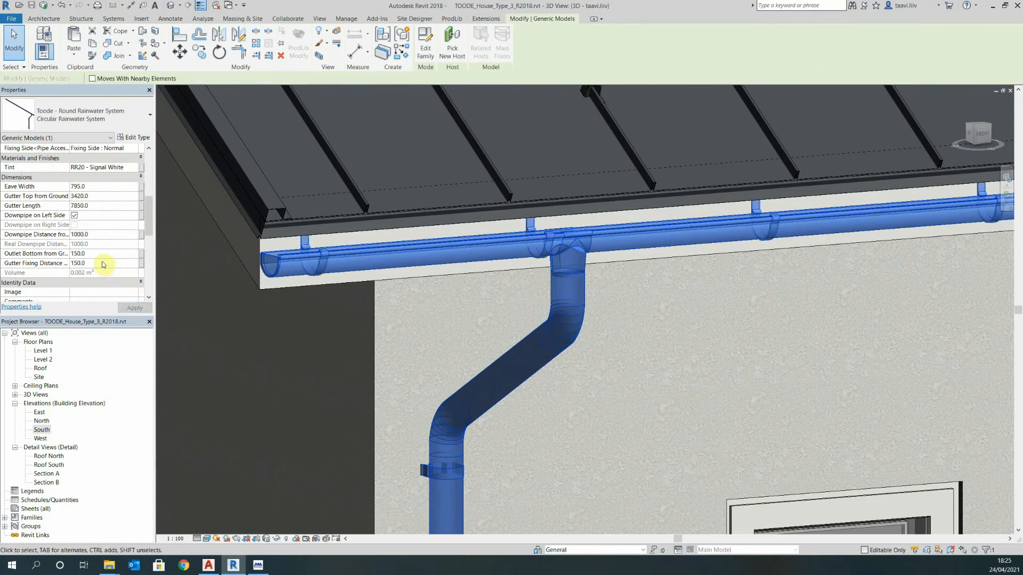
Try a 90° left outer corner on the gutter and restore the left stop end.
scroll(102, 264, "up", 6)
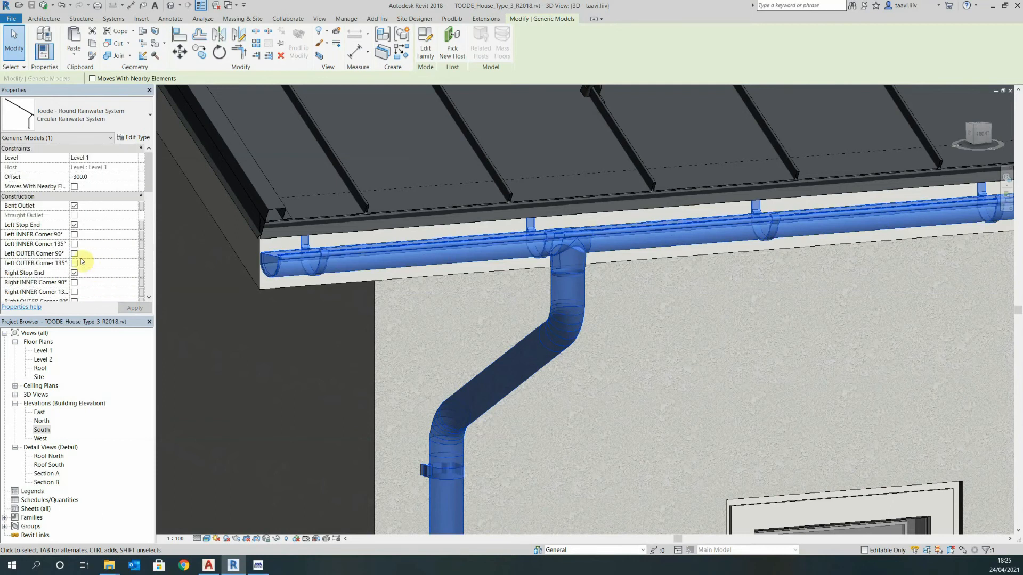
left_click(74, 256)
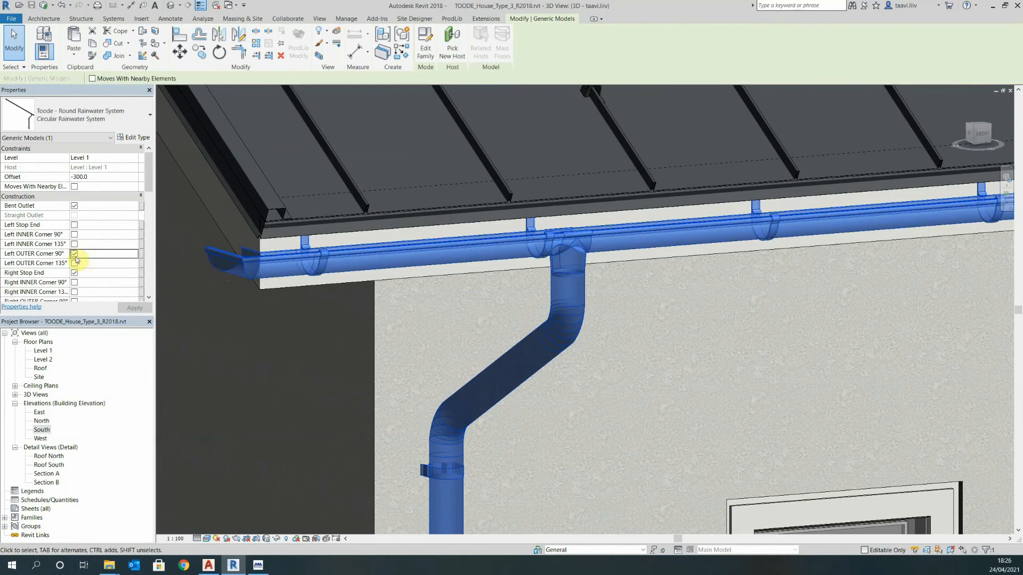
left_click(75, 225)
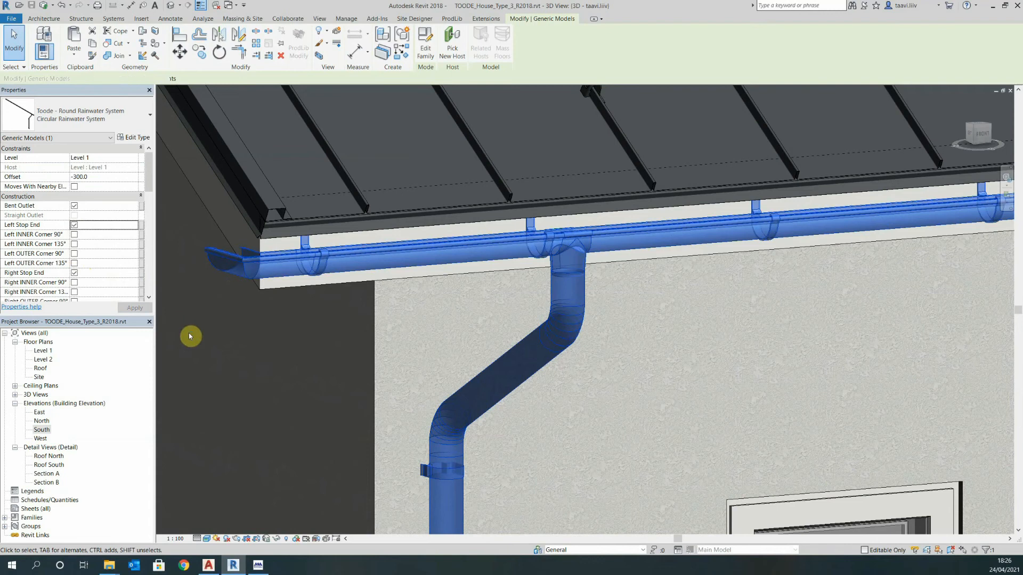
Remove the right stop end from the gutter end at the middle of the house.
scroll(189, 333, "down", 6)
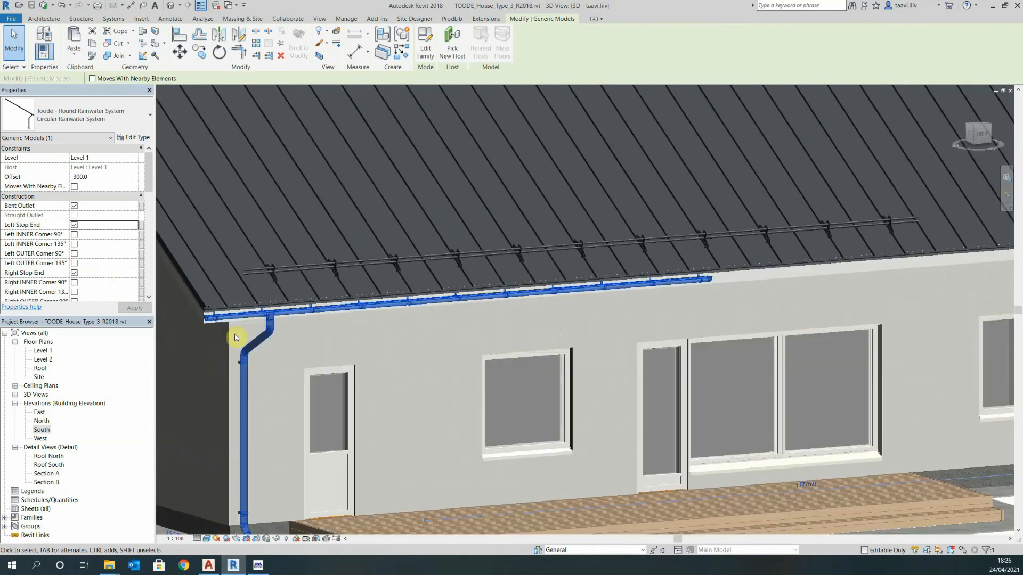
scroll(722, 283, "up", 4)
scroll(705, 271, "up", 5)
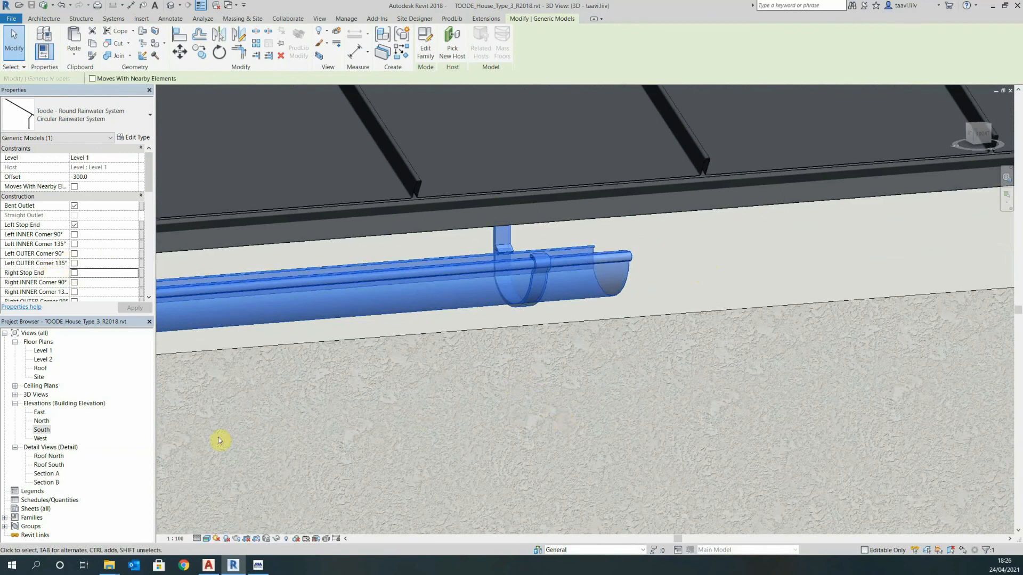
Copy the rainwater system to the right half of the eave in the South elevation and turn off the copy's Downpipe on Left Side.
double_click(42, 429)
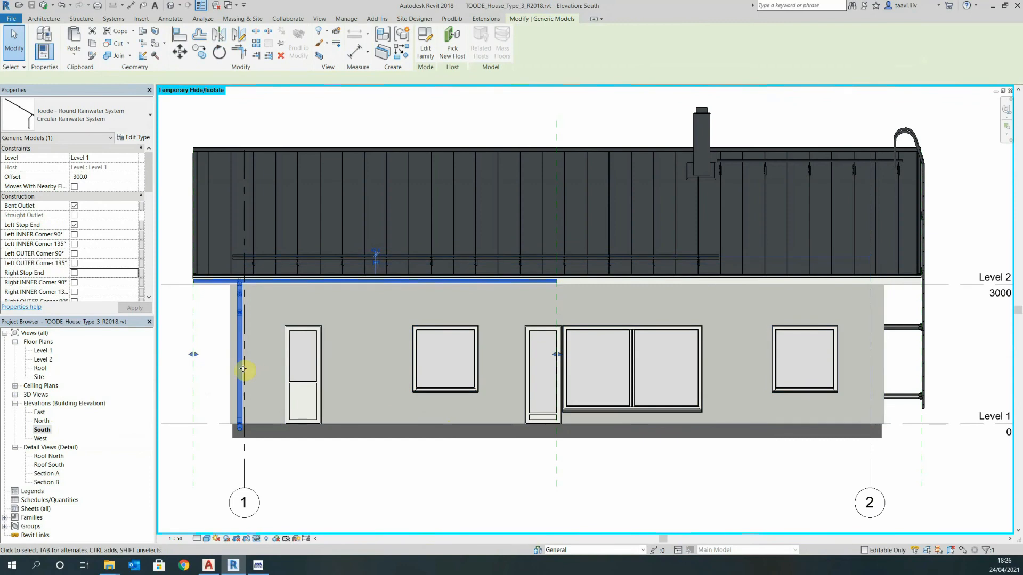
key("c")
key("o")
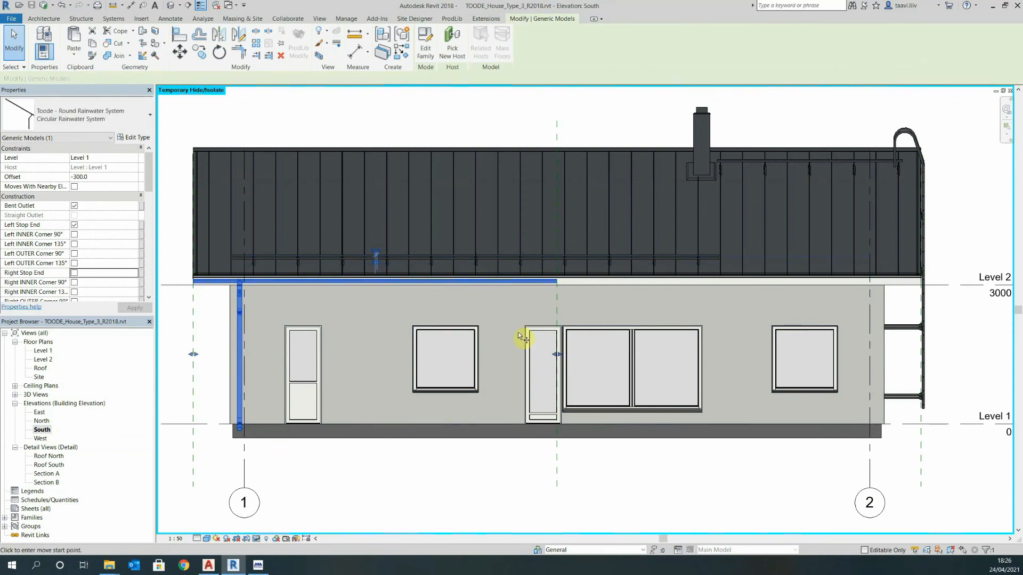
left_click(576, 306)
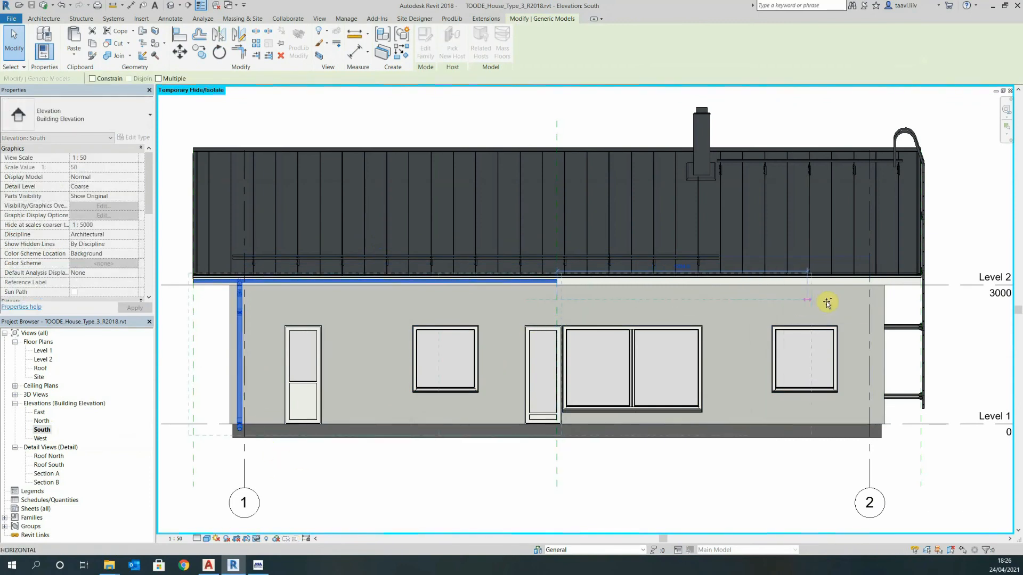
left_click(919, 302)
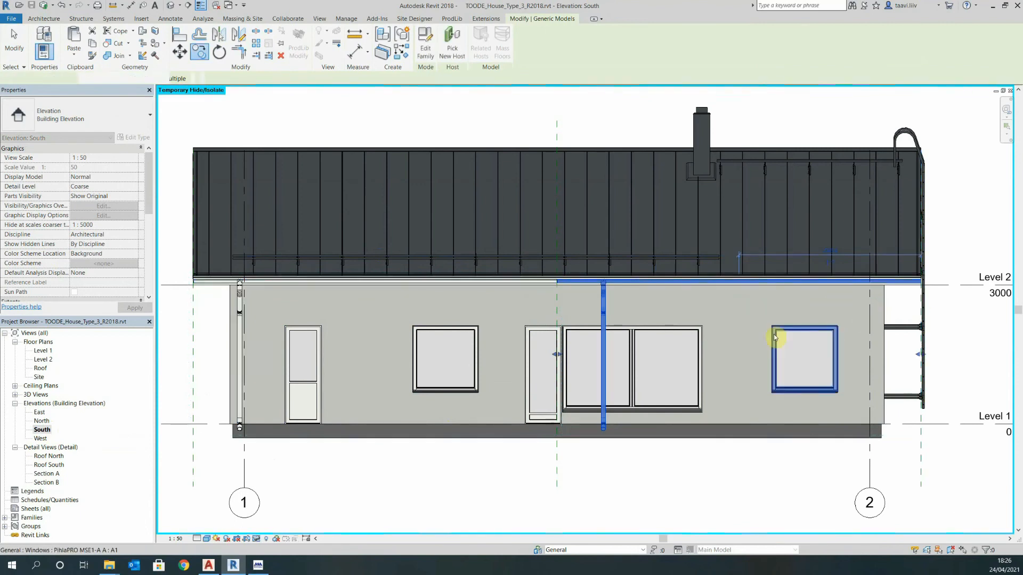
scroll(96, 237, "down", 4)
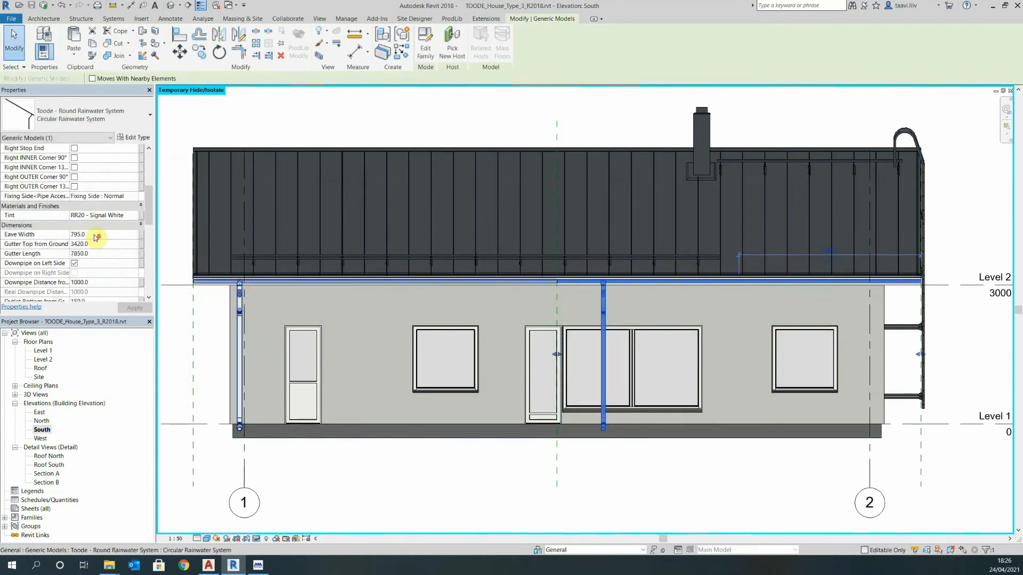
left_click(75, 235)
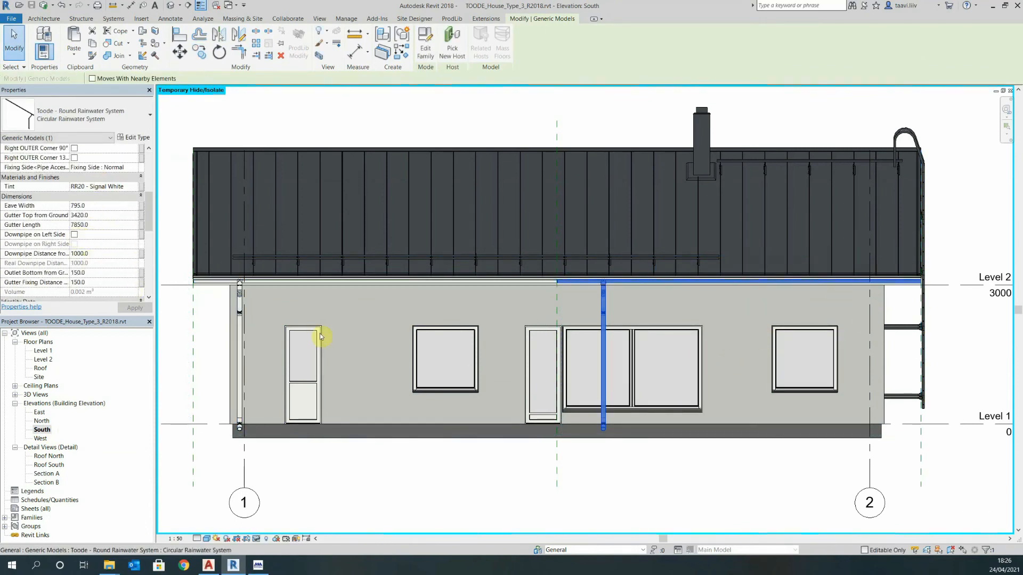
Remove the left stop end of the copied gutter where the two gutters meet in the 3D view.
left_click(171, 5)
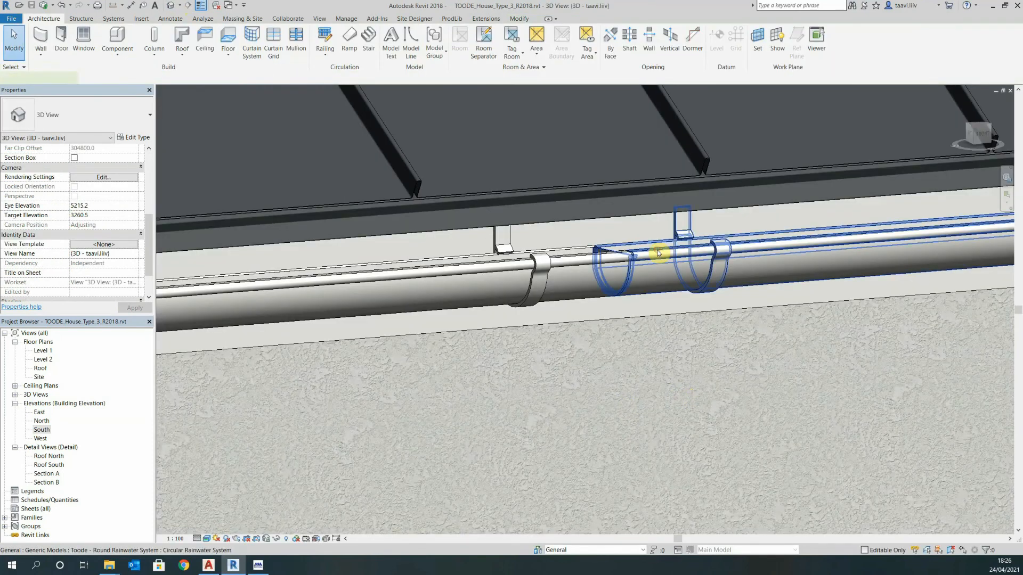
left_click(658, 254)
scroll(106, 222, "up", 5)
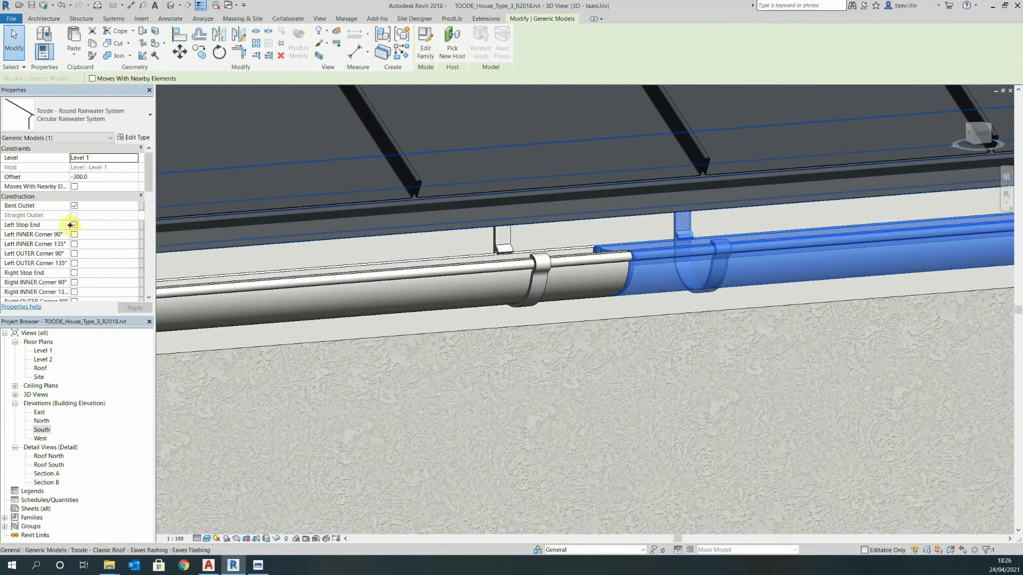
left_click(75, 226)
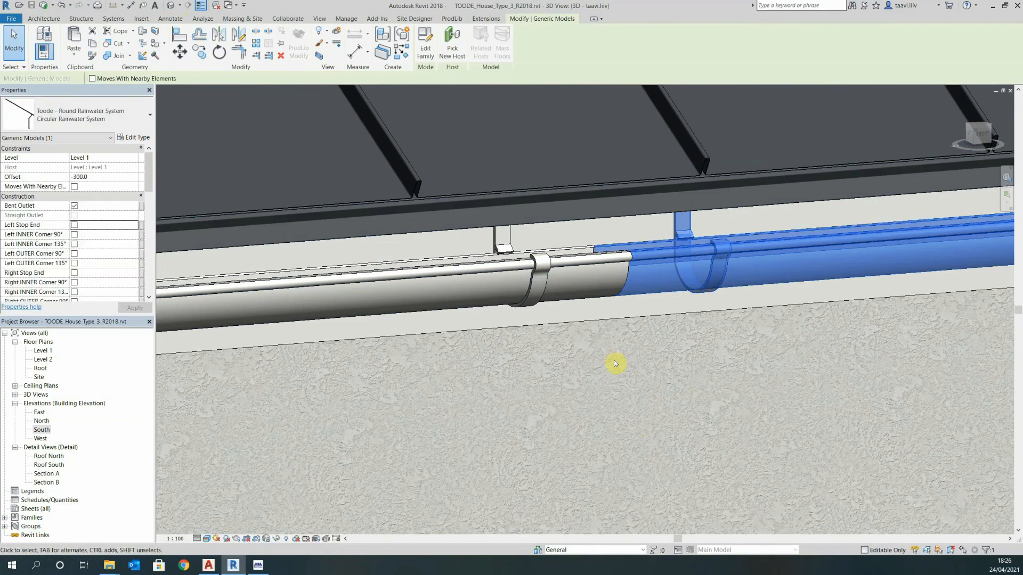
Add a right stop end to the copied gutter at the right roof corner.
scroll(548, 368, "down", 5)
middle_click_drag(785, 378, 255, 424)
middle_click_drag(967, 366, 716, 393)
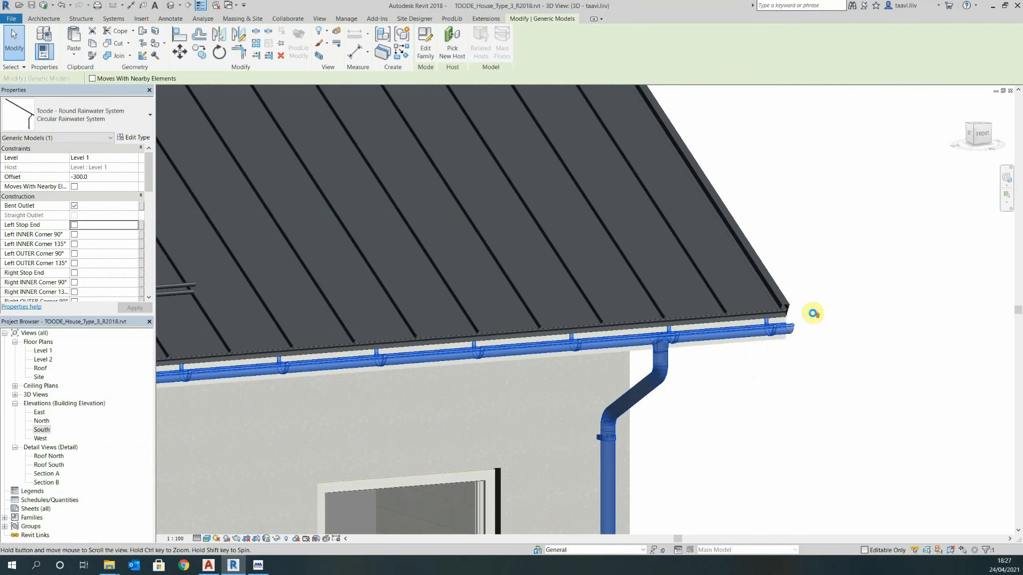
scroll(796, 335, "up", 4)
left_click(74, 272)
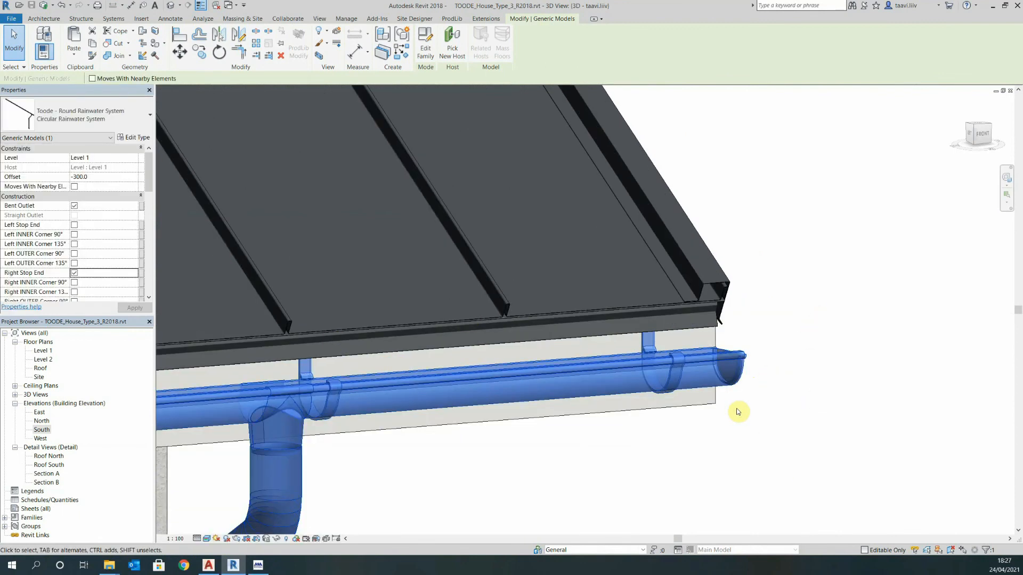
left_click(797, 330)
scroll(815, 276, "down", 4)
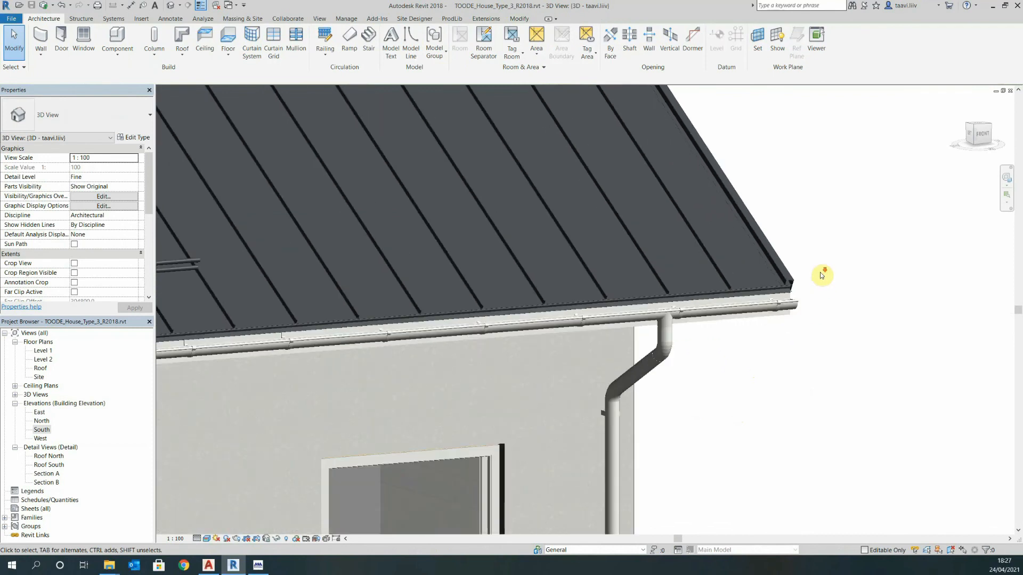
scroll(822, 276, "down", 6)
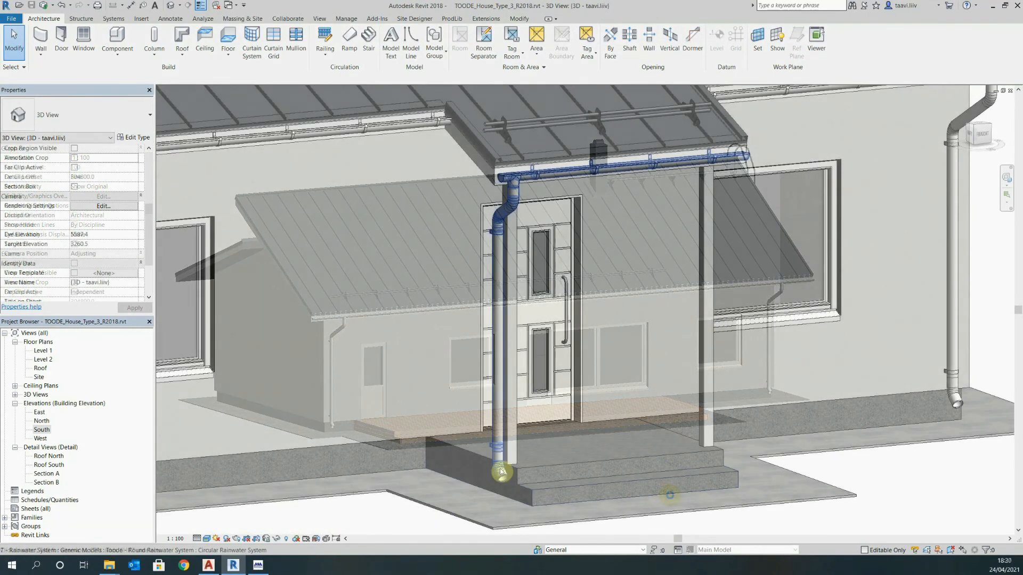
Change the fixing side of the porch rainwater system's pipe accessories so the downpipe bracket faces the porch post.
scroll(498, 472, "up", 6)
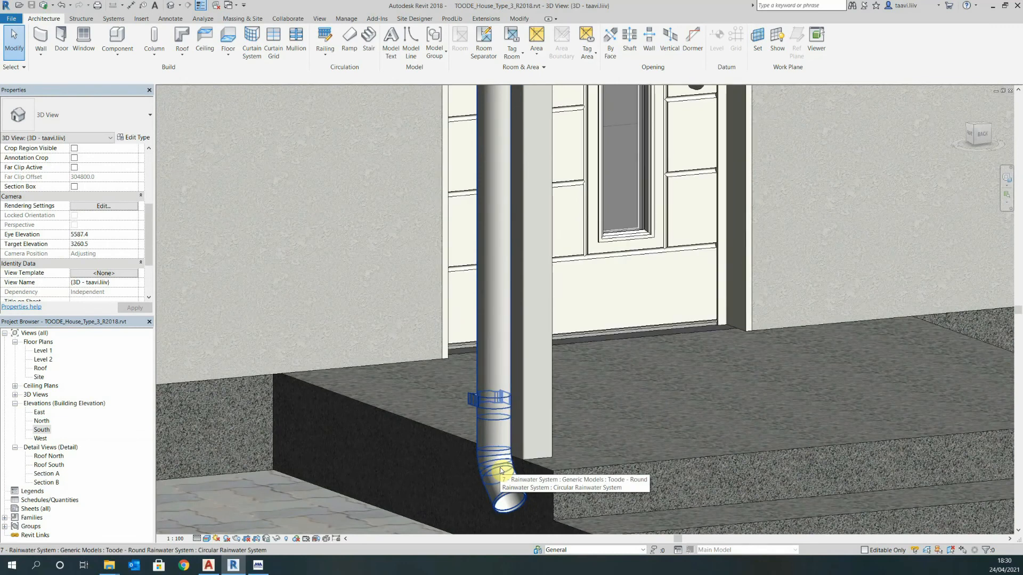
left_click(501, 470)
left_click(134, 198)
left_click(134, 197)
left_click(116, 224)
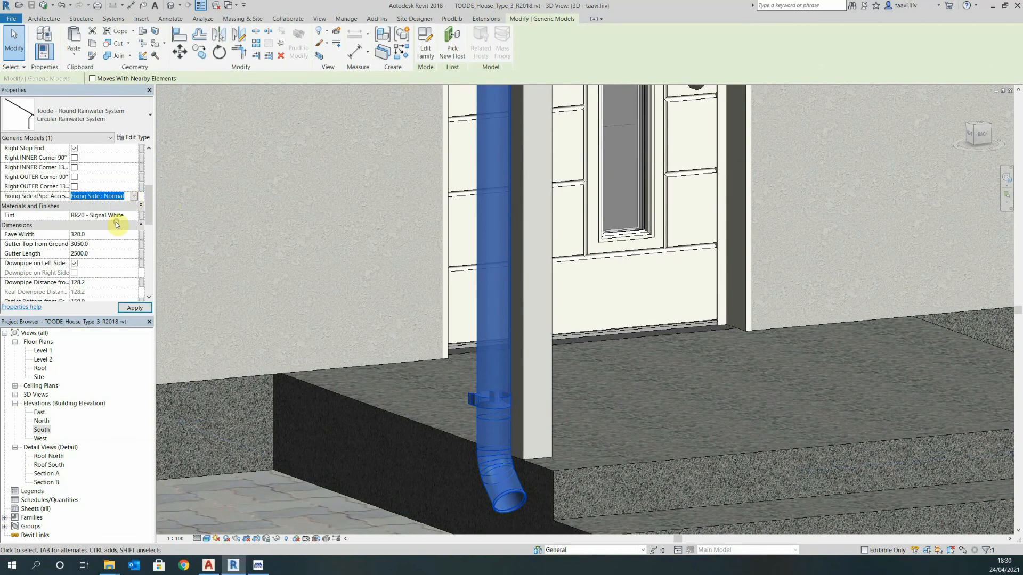
left_click(318, 503)
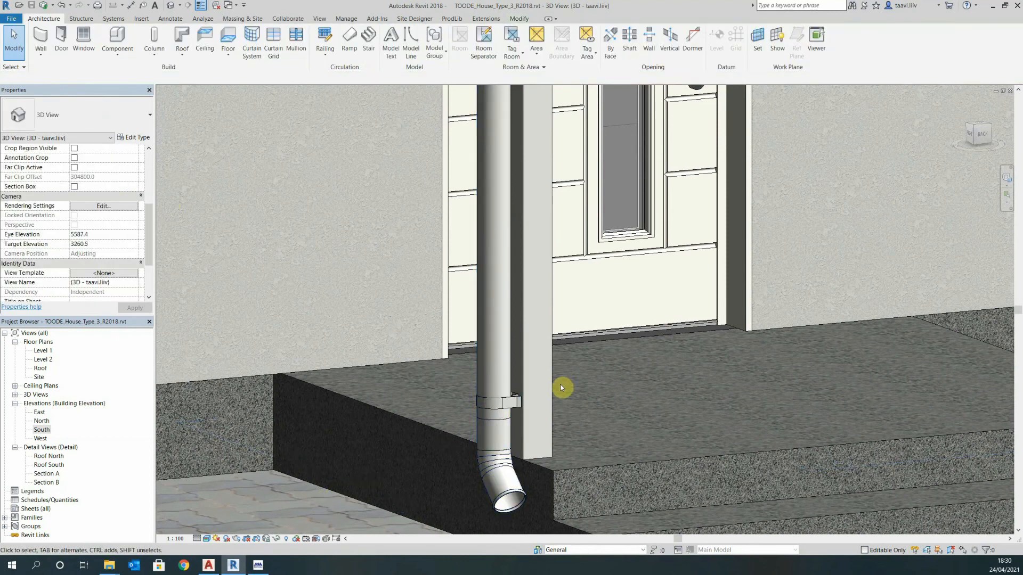
scroll(562, 388, "down", 10)
middle_click_drag(478, 508, 617, 500, "shift")
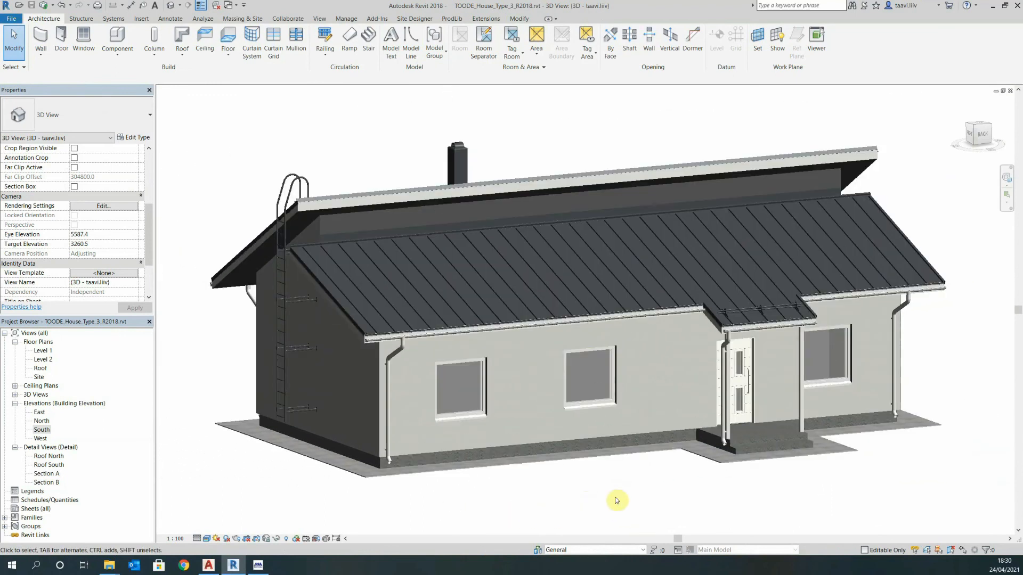